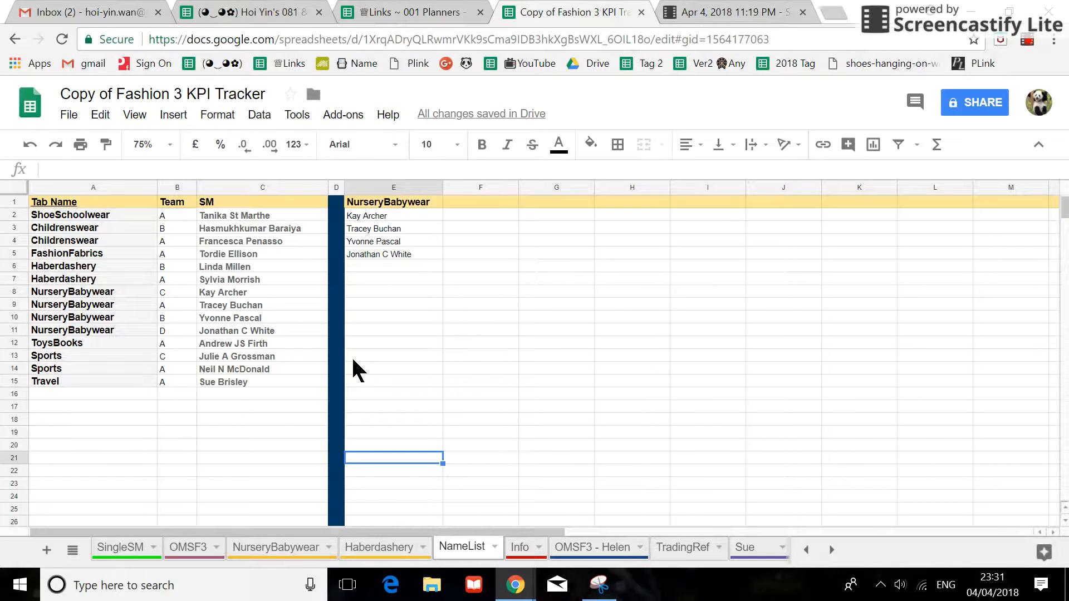
Examine the available sheets and inspect the full RSD Claim rate formula for TP 7 in the second OMSF3 sheet
{"action": "left_click", "coordinate": [832, 550]}
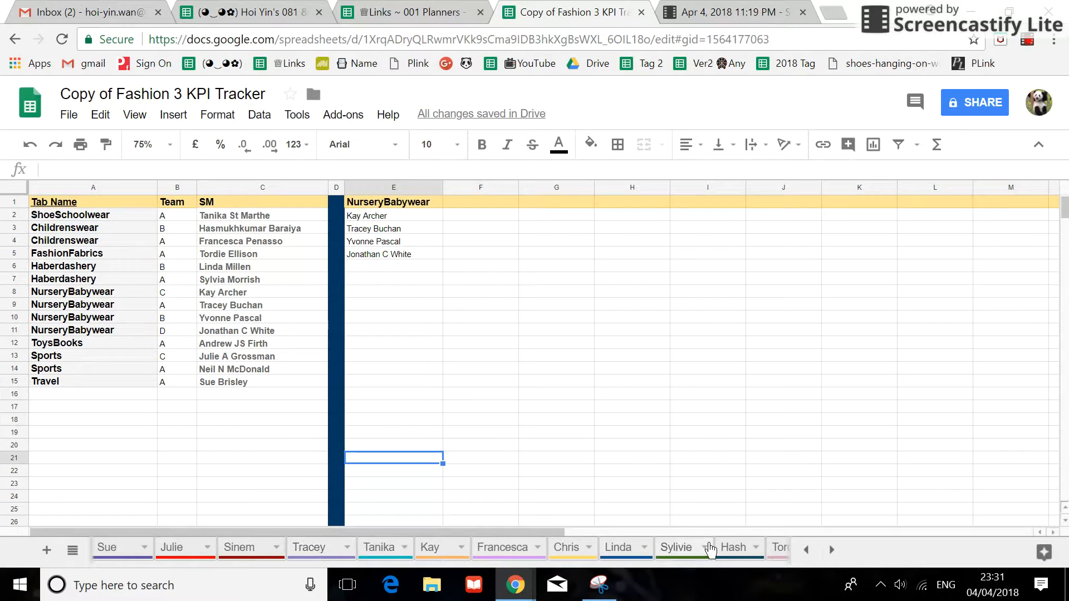
{"action": "left_click", "coordinate": [807, 551]}
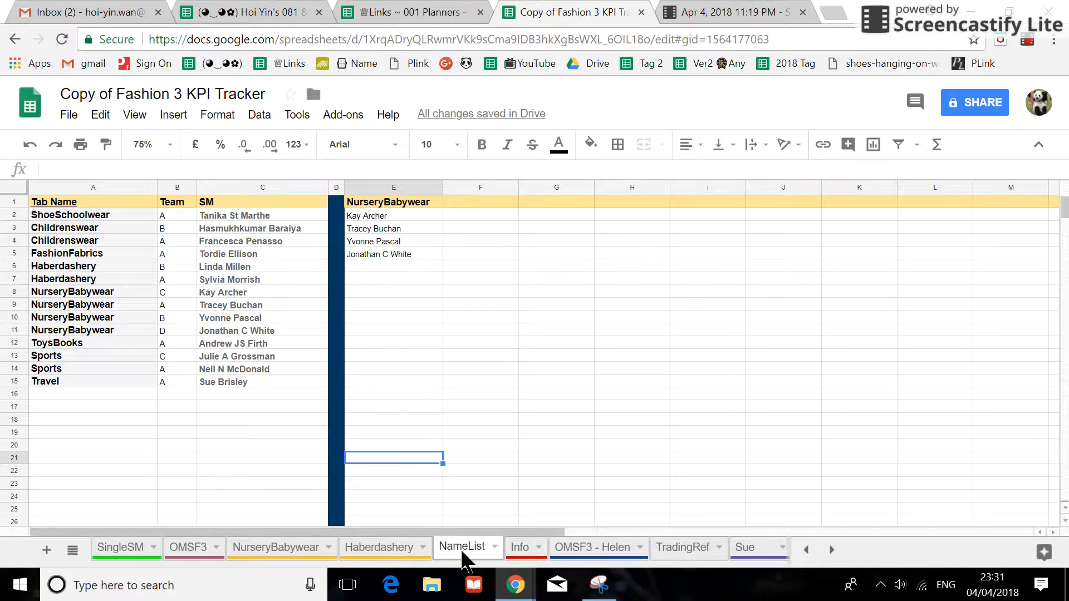
{"action": "left_click", "coordinate": [590, 550]}
{"action": "scroll", "coordinate": [557, 484], "scroll_direction": "down", "scroll_amount": 8}
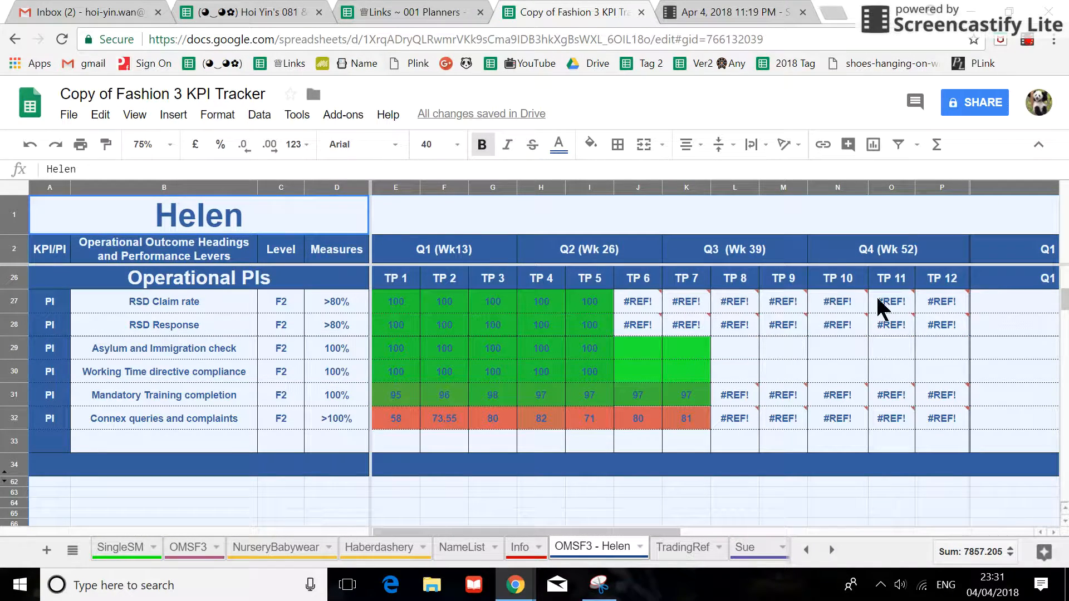
{"action": "left_click", "coordinate": [665, 302]}
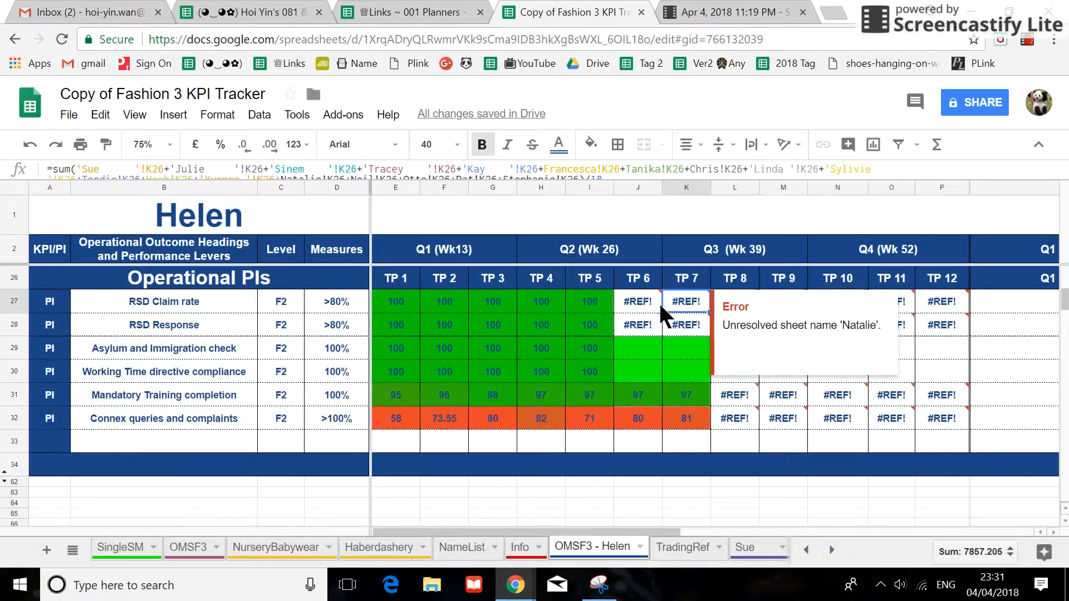
{"action": "left_click_drag", "start_coordinate": [8, 180], "coordinate": [7, 248]}
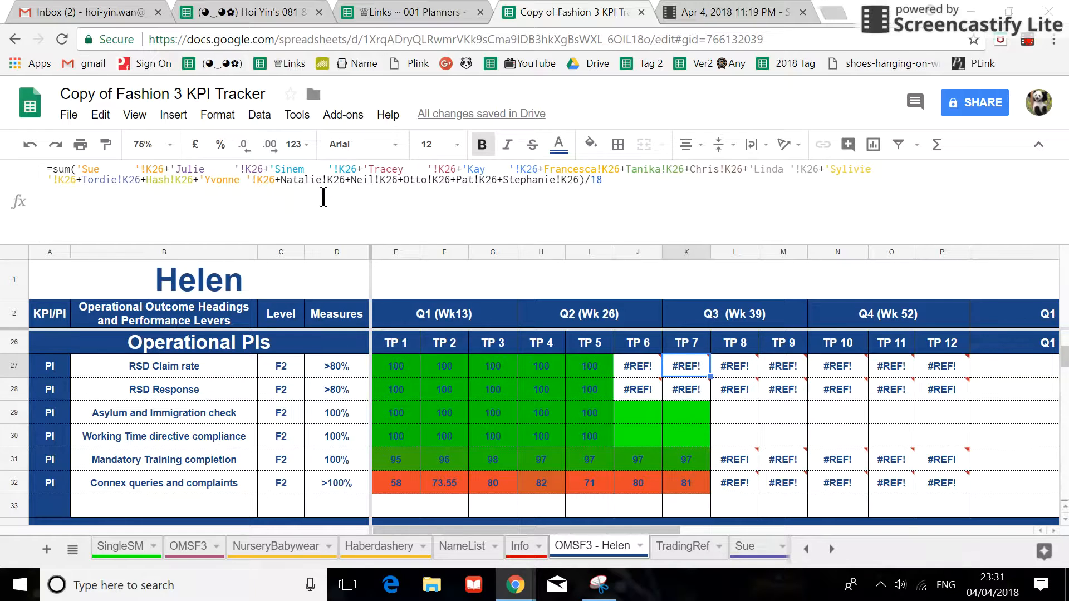
{"action": "scroll", "coordinate": [535, 390], "scroll_direction": "up", "scroll_amount": 5}
{"action": "scroll", "coordinate": [616, 438], "scroll_direction": "up", "scroll_amount": 3}
{"action": "scroll", "coordinate": [616, 438], "scroll_direction": "down", "scroll_amount": 3}
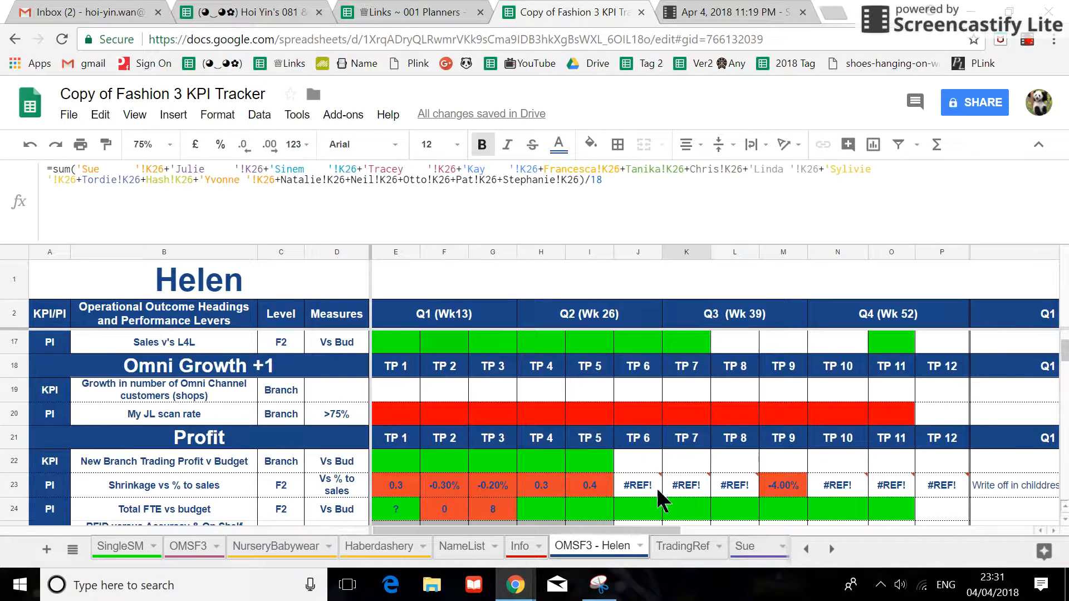
Restore the single-line formula bar in the NameList sheet and review the data source guide in the Info sheet
{"action": "left_click", "coordinate": [465, 546]}
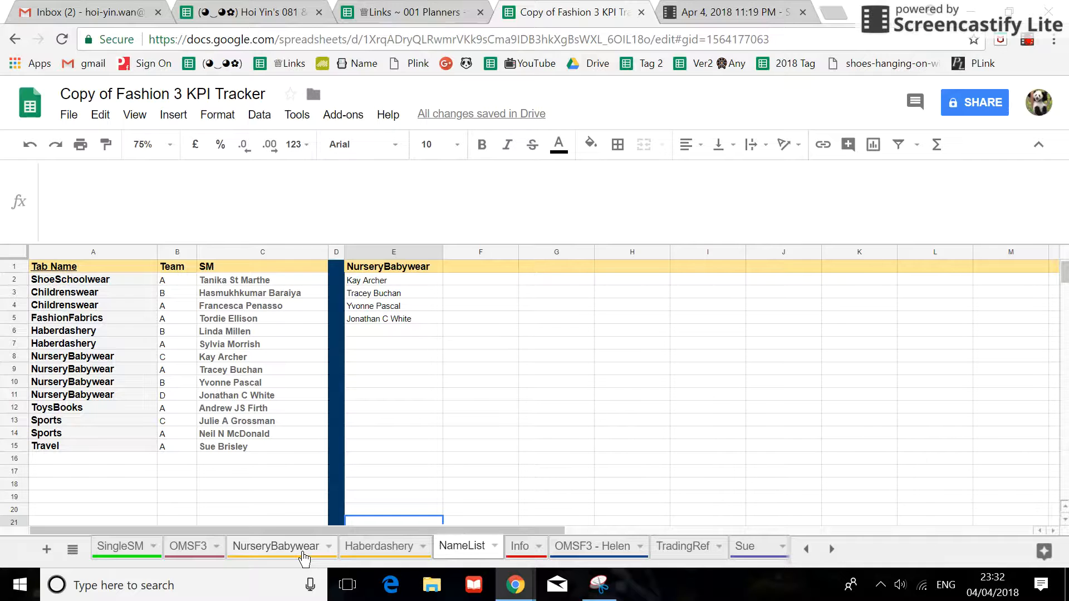
{"action": "left_click_drag", "start_coordinate": [11, 245], "coordinate": [20, 162]}
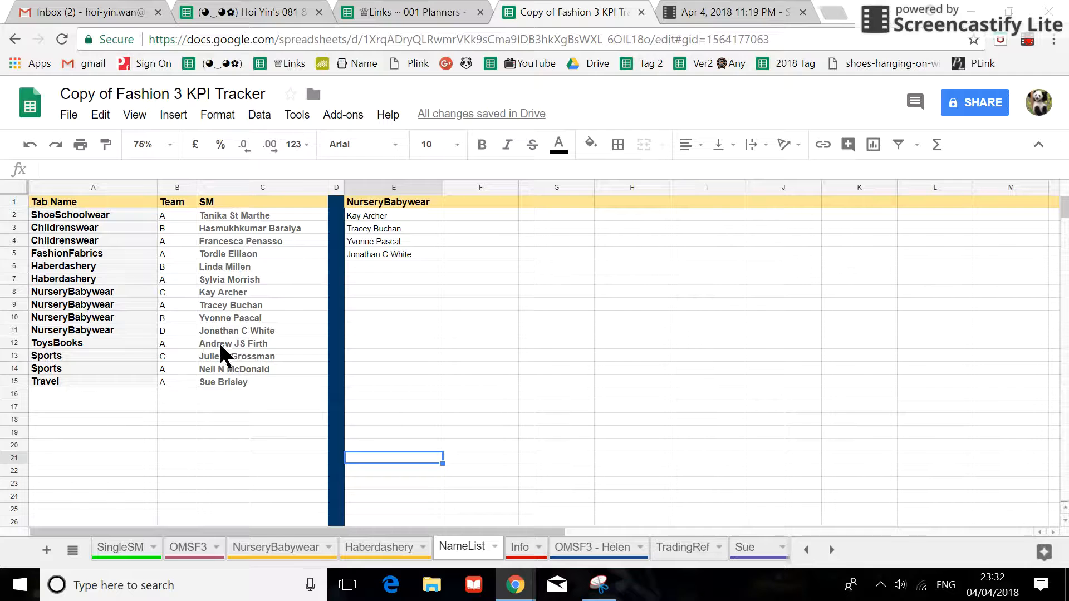
{"action": "left_click", "coordinate": [513, 551]}
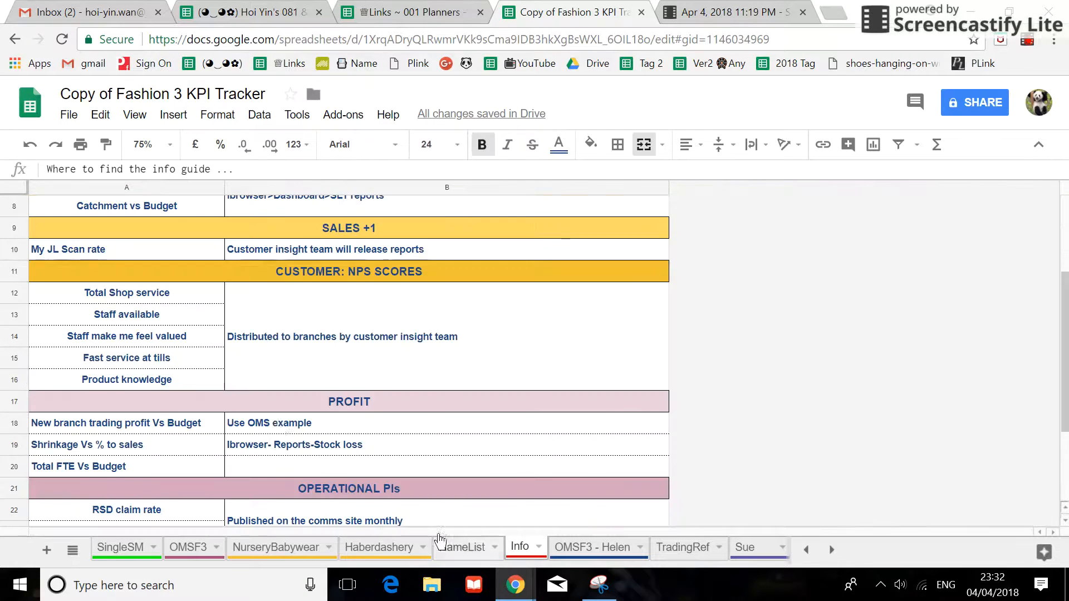
{"action": "scroll", "coordinate": [220, 322], "scroll_direction": "up", "scroll_amount": 3}
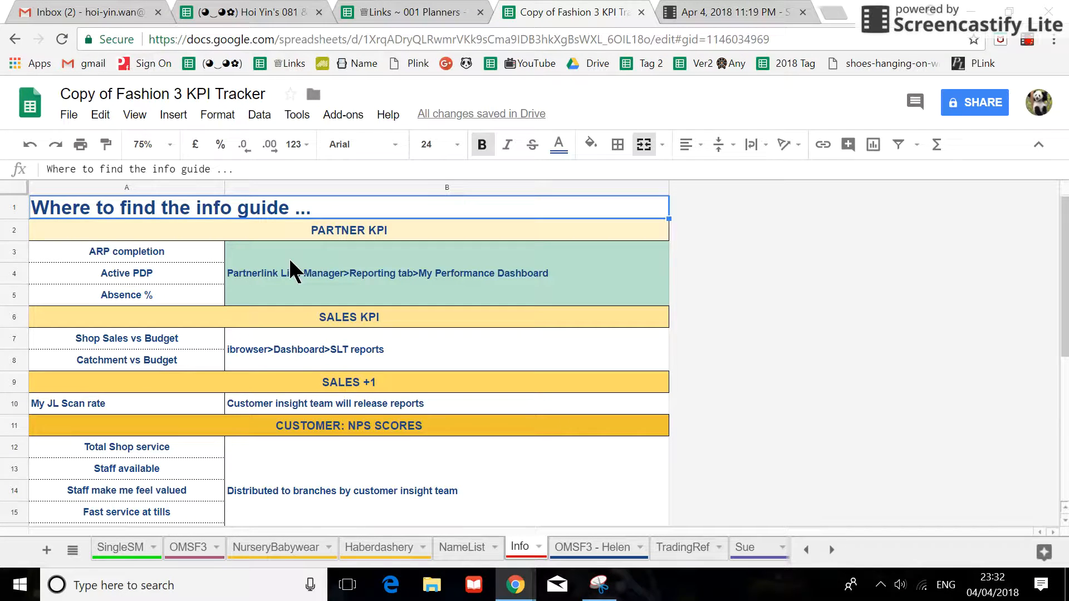
{"action": "scroll", "coordinate": [291, 276], "scroll_direction": "down", "scroll_amount": 1}
{"action": "scroll", "coordinate": [284, 311], "scroll_direction": "down", "scroll_amount": 4}
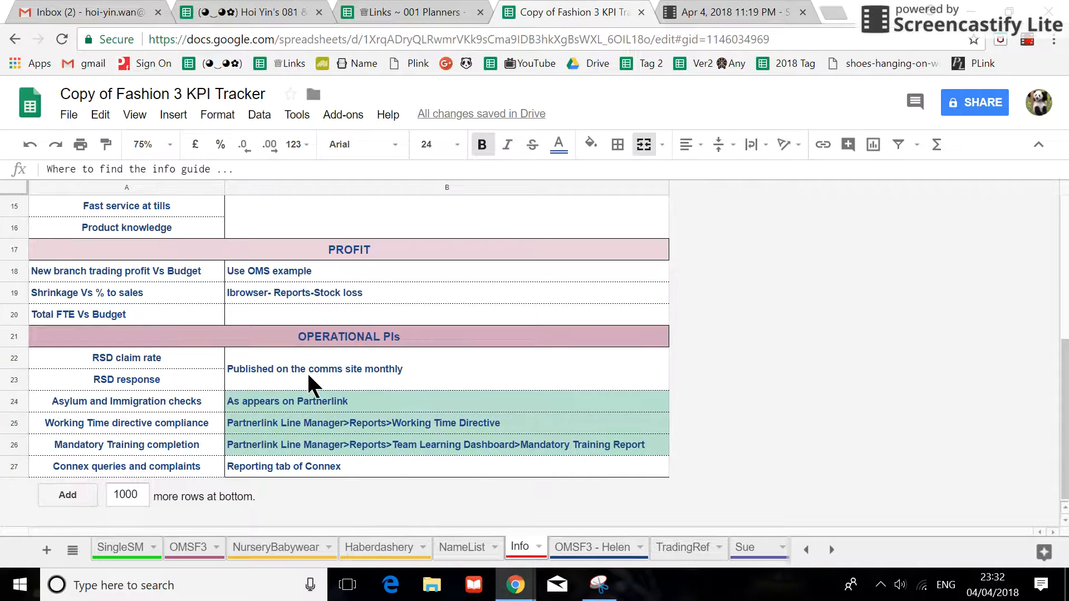
{"action": "scroll", "coordinate": [310, 377], "scroll_direction": "up", "scroll_amount": 5}
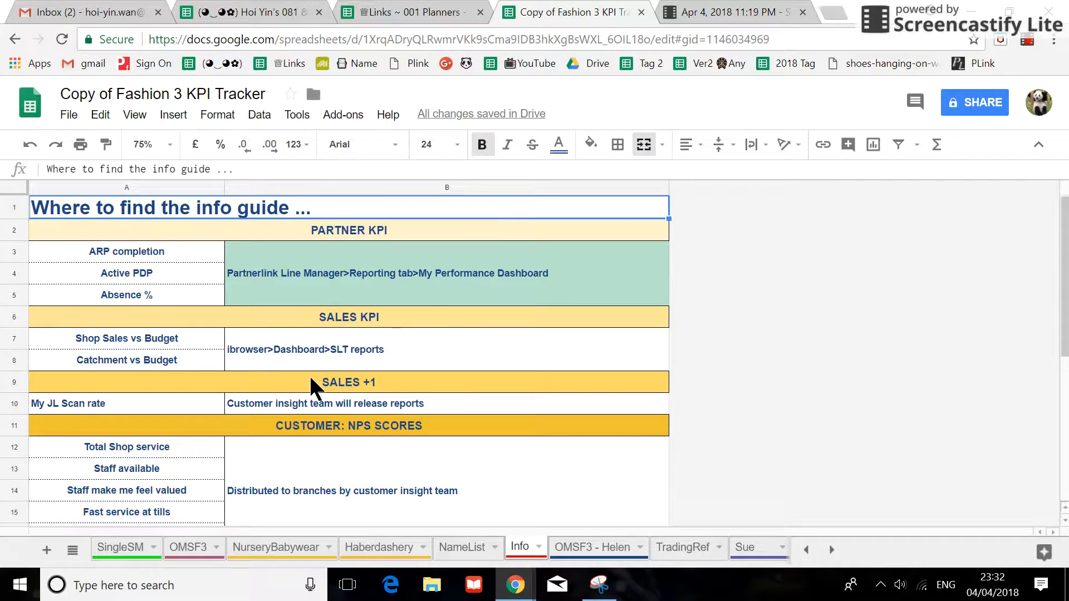
Open the NurseryBabywear sheet and look over the individual TP1 cells under Absence Management
{"action": "left_click", "coordinate": [269, 560]}
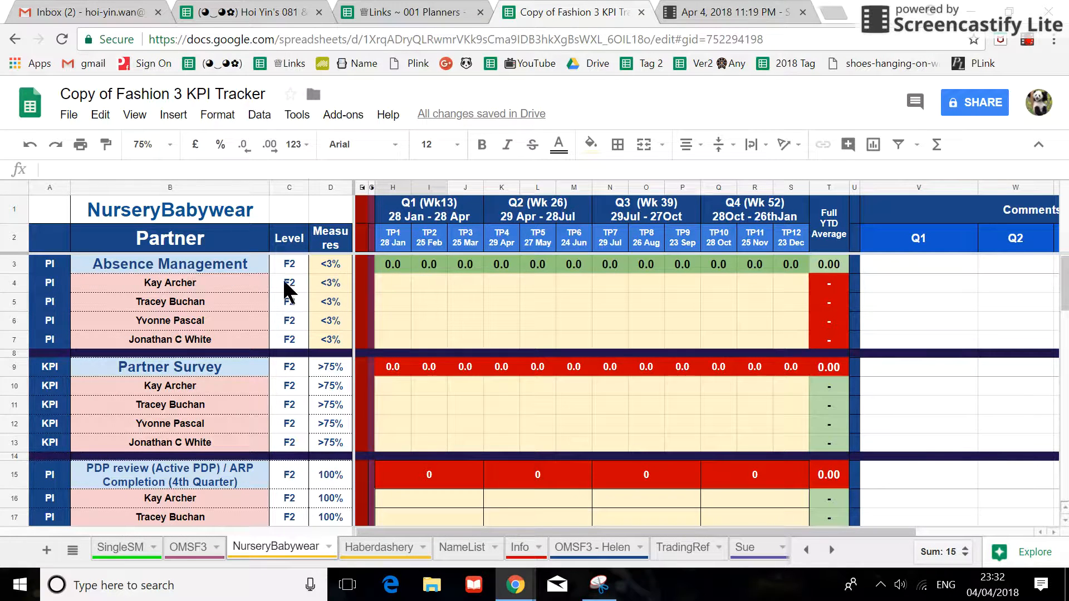
{"action": "left_click", "coordinate": [392, 278]}
{"action": "left_click", "coordinate": [393, 303]}
{"action": "left_click", "coordinate": [399, 341]}
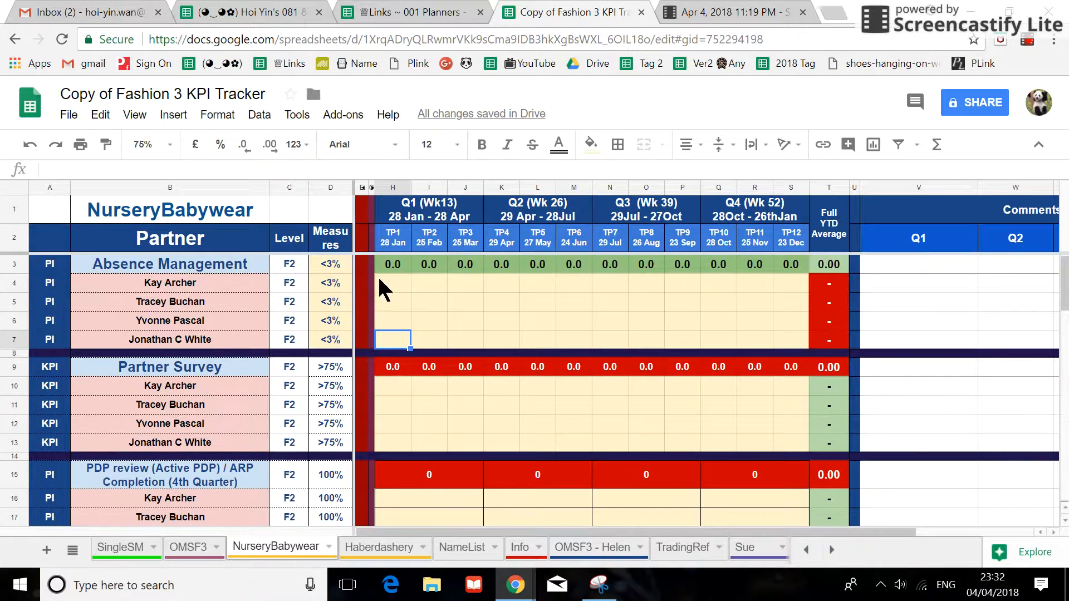
{"action": "scroll", "coordinate": [391, 297], "scroll_direction": "down", "scroll_amount": 1}
{"action": "scroll", "coordinate": [181, 349], "scroll_direction": "up", "scroll_amount": 1}
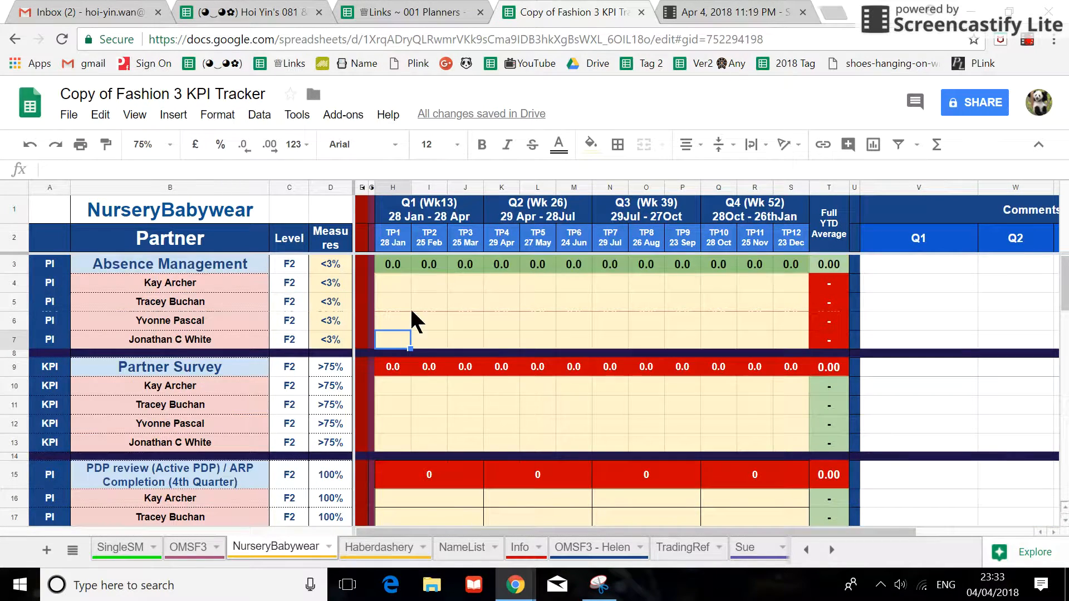
Enter the TP1 Absence Management values 2, 3, 1 and 3 in cells H4 to H7
{"action": "left_click", "coordinate": [405, 286]}
{"action": "type", "text": "2"}
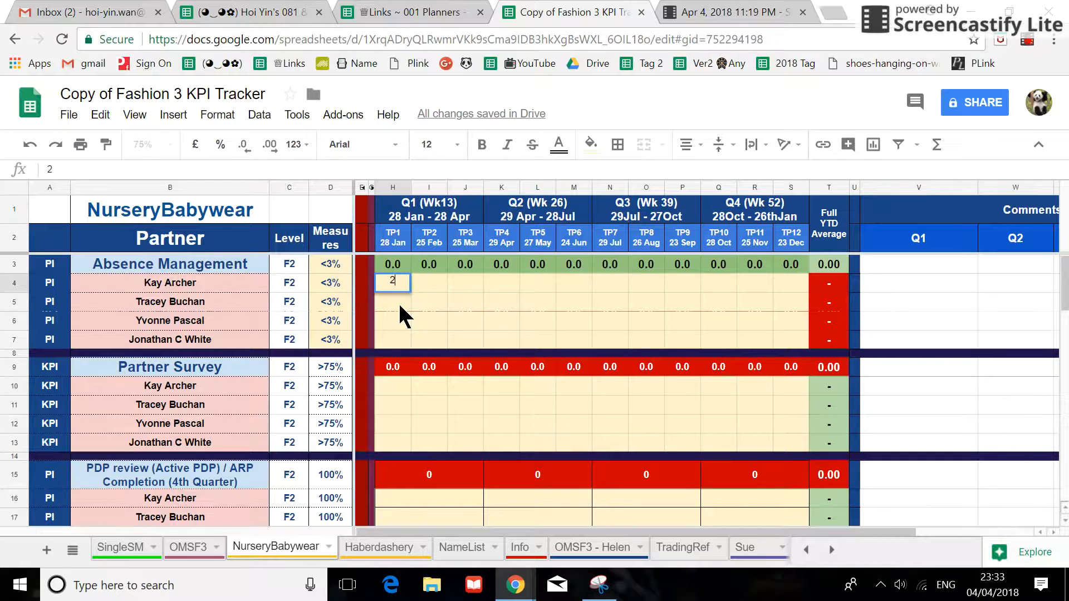
{"action": "key", "text": "Return"}
{"action": "type", "text": "3"}
{"action": "key", "text": "Return"}
{"action": "type", "text": "1"}
{"action": "key", "text": "Return"}
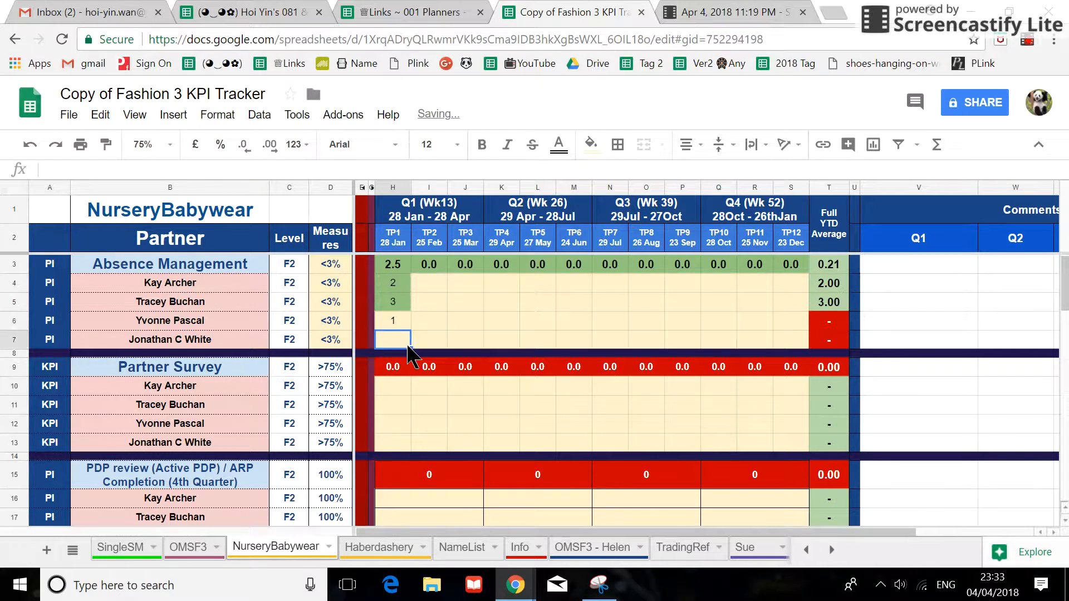
{"action": "type", "text": "3"}
{"action": "key", "text": "Tab"}
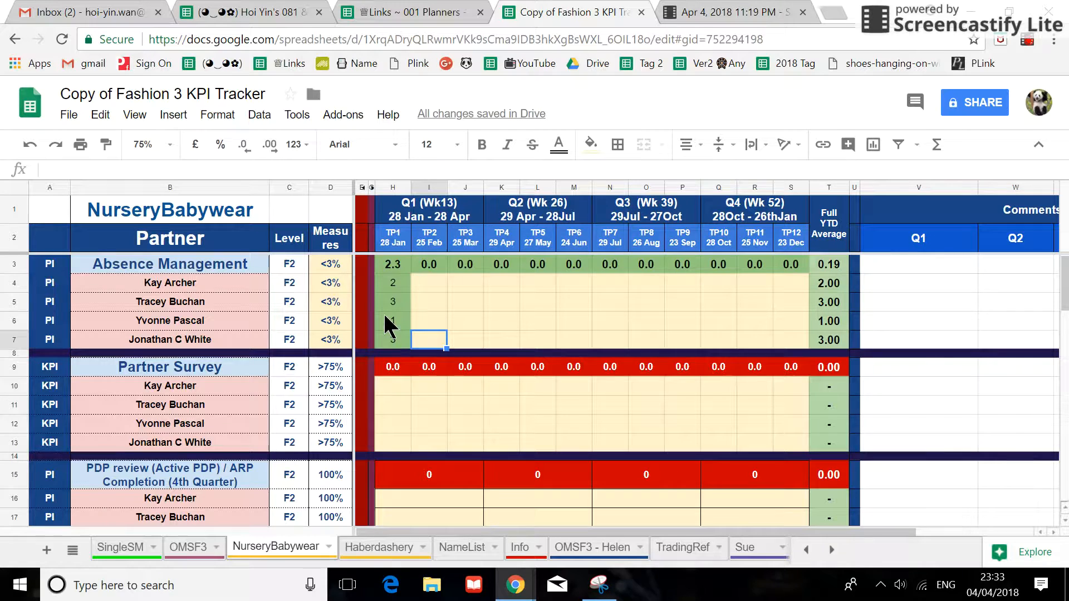
Enter the TP1 Partner Survey scores 67, 78, 67 and 100 in cells H10 to H13
{"action": "left_click", "coordinate": [390, 387]}
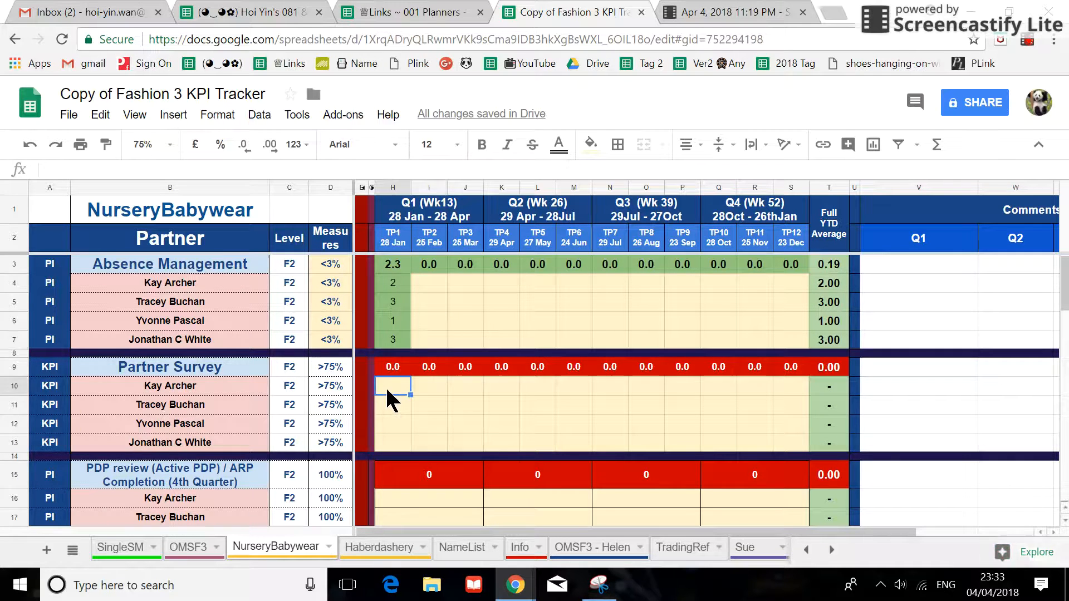
{"action": "type", "text": "67"}
{"action": "key", "text": "Return"}
{"action": "type", "text": "78"}
{"action": "key", "text": "Return"}
{"action": "type", "text": "67"}
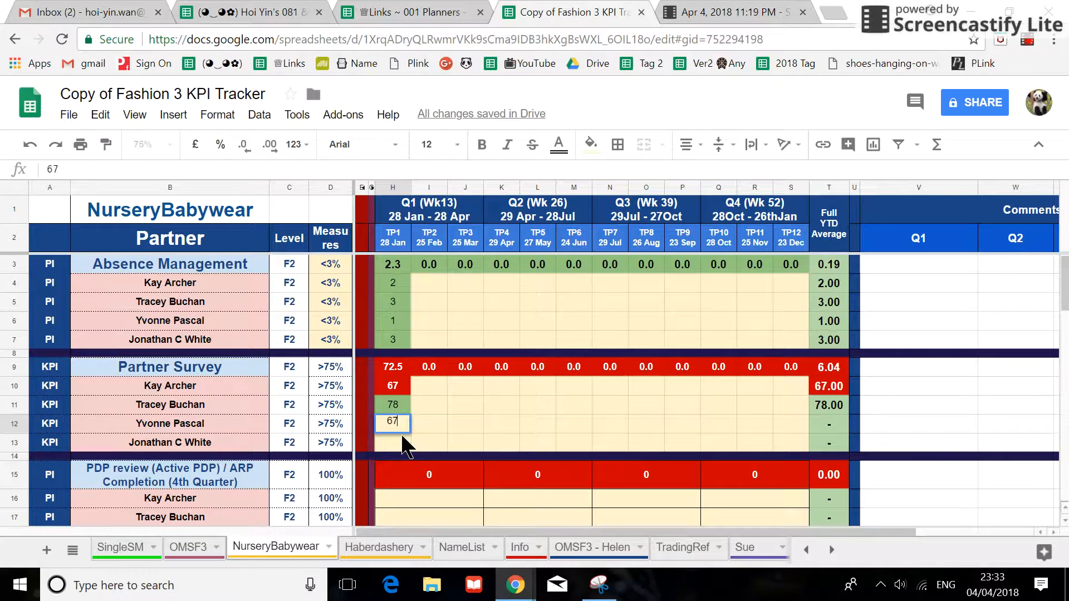
{"action": "key", "text": "Return"}
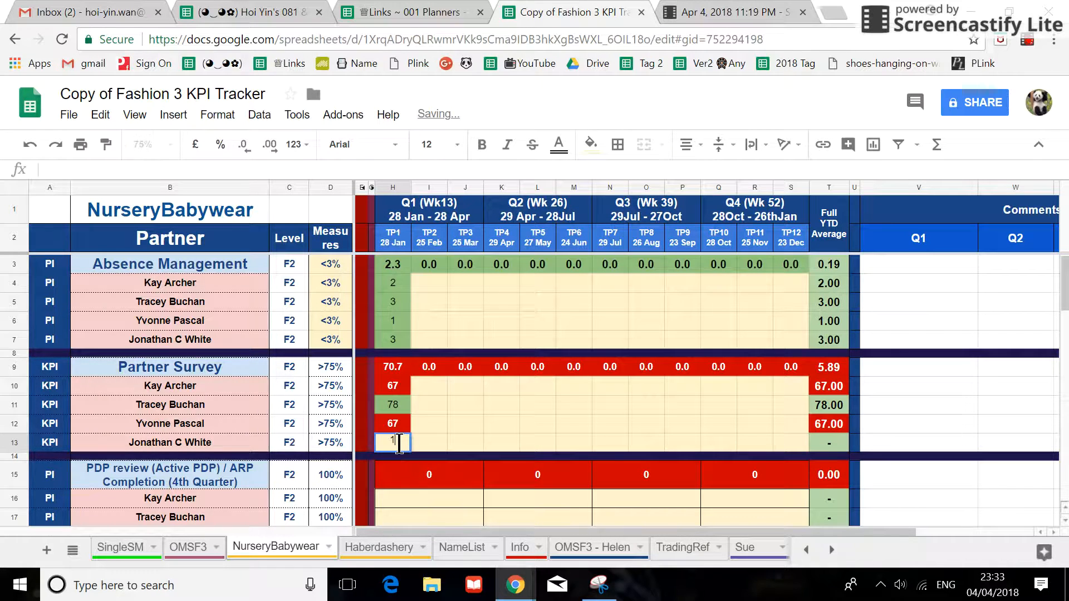
{"action": "type", "text": "100"}
{"action": "key", "text": "Tab"}
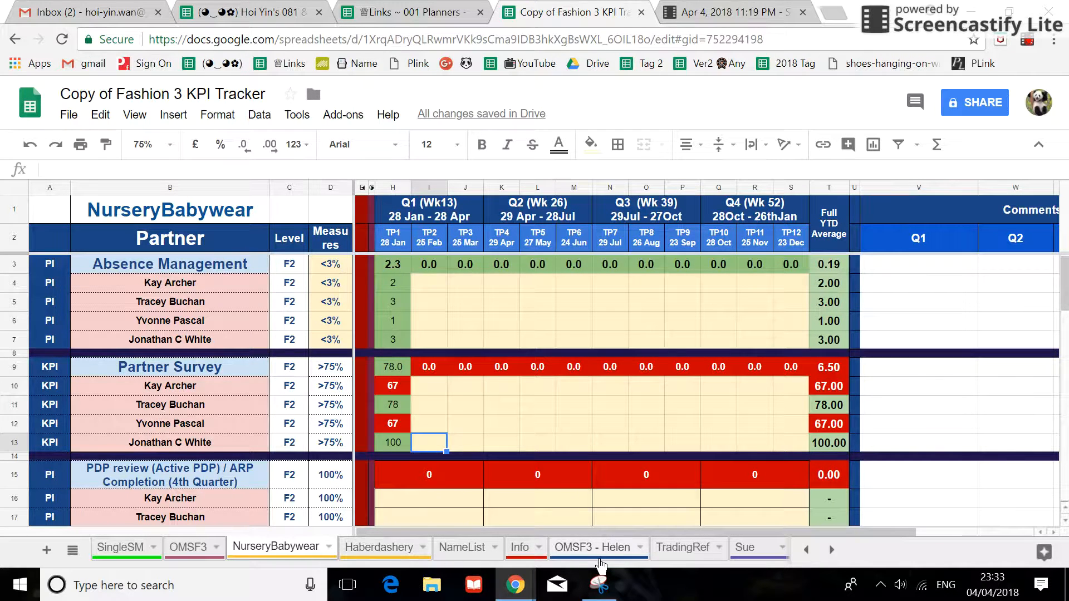
In the second OMSF3 sheet, refresh the sample figures by repeatedly clearing the blank Q1 comment cell in row 8
{"action": "left_click", "coordinate": [613, 548]}
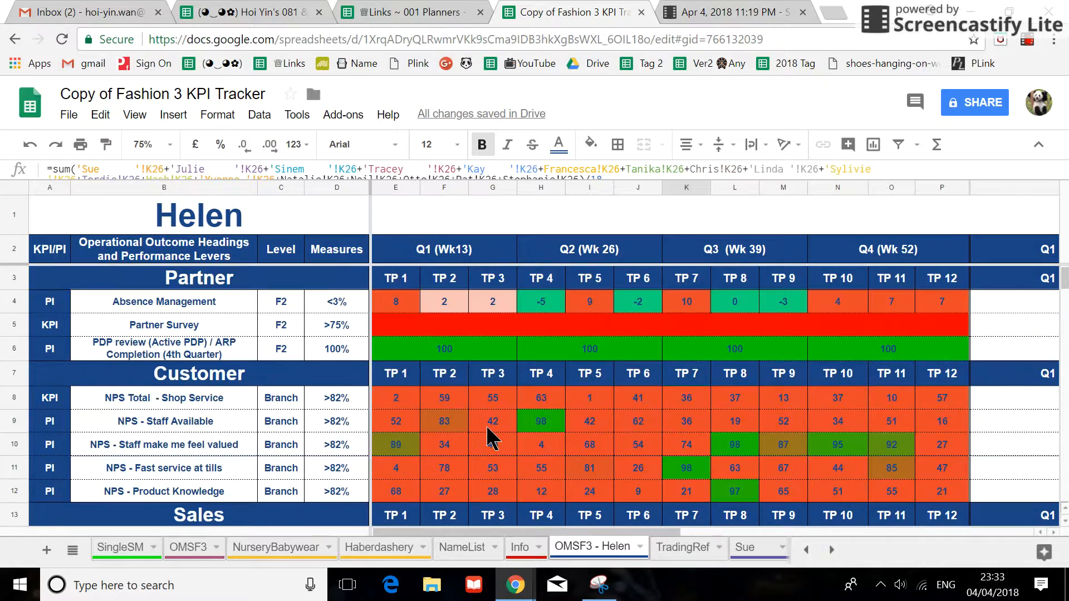
{"action": "left_click", "coordinate": [976, 397]}
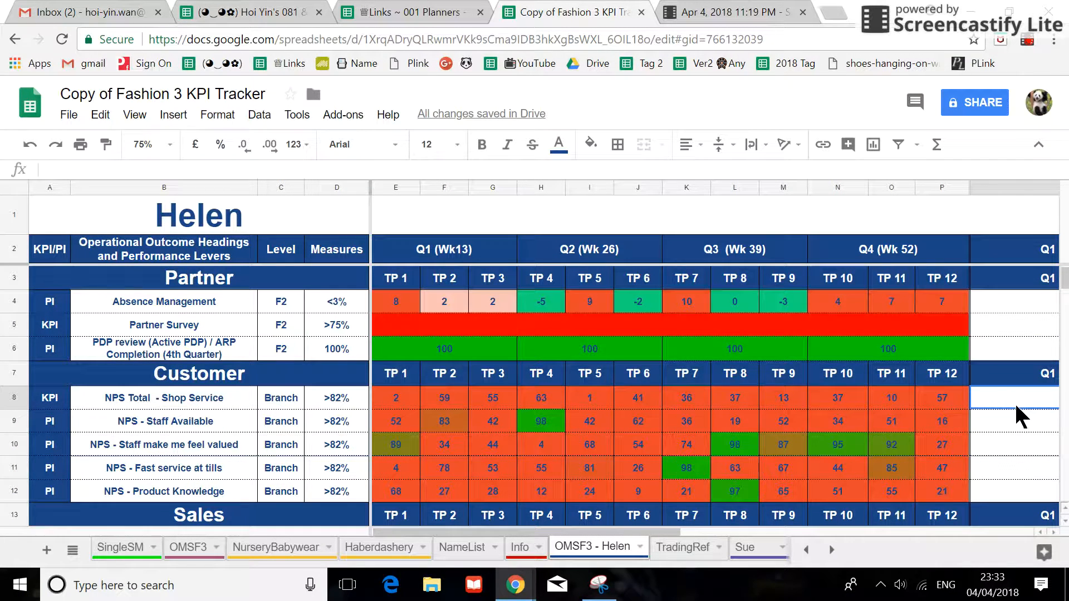
{"action": "key", "text": "Delete"}
{"action": "key", "text": "Delete"}
{"action": "key", "text": "Delete"}
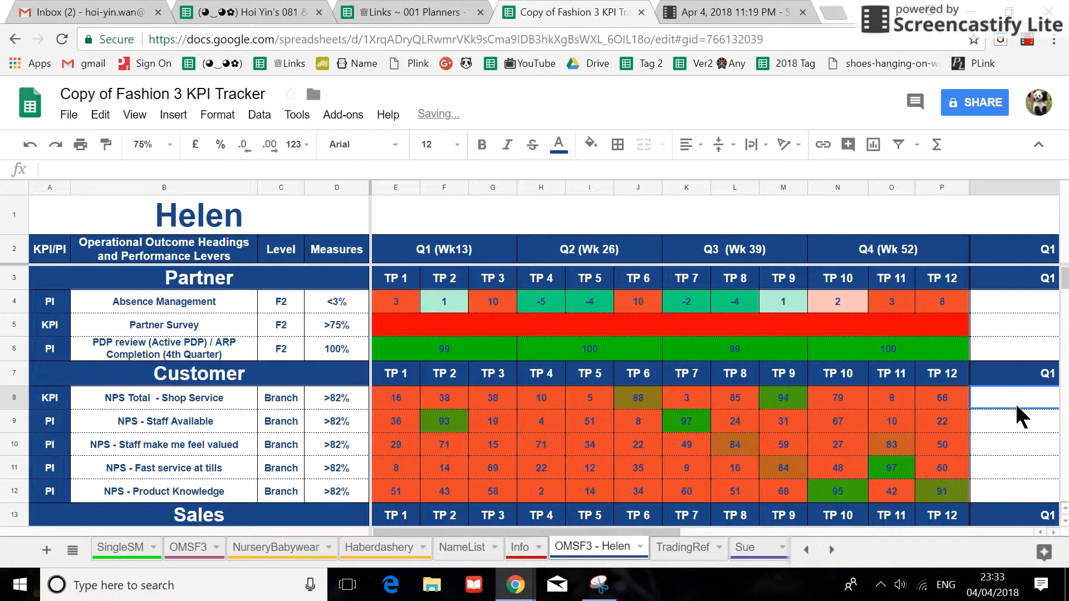
{"action": "key", "text": "Delete"}
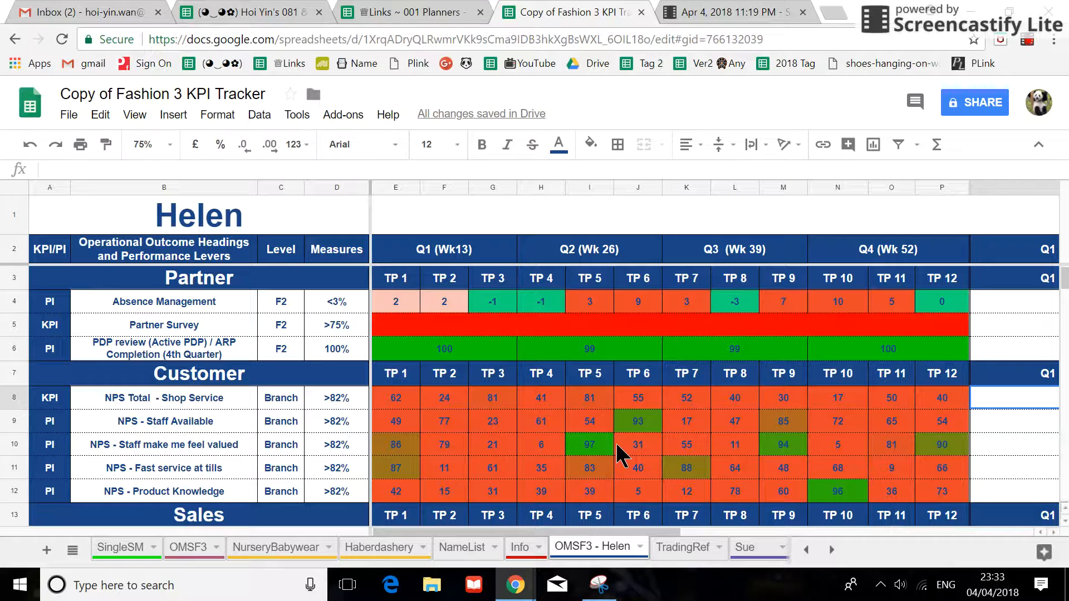
Return to the NurseryBabywear sheet and examine its Partner and Customer sections
{"action": "left_click", "coordinate": [278, 555]}
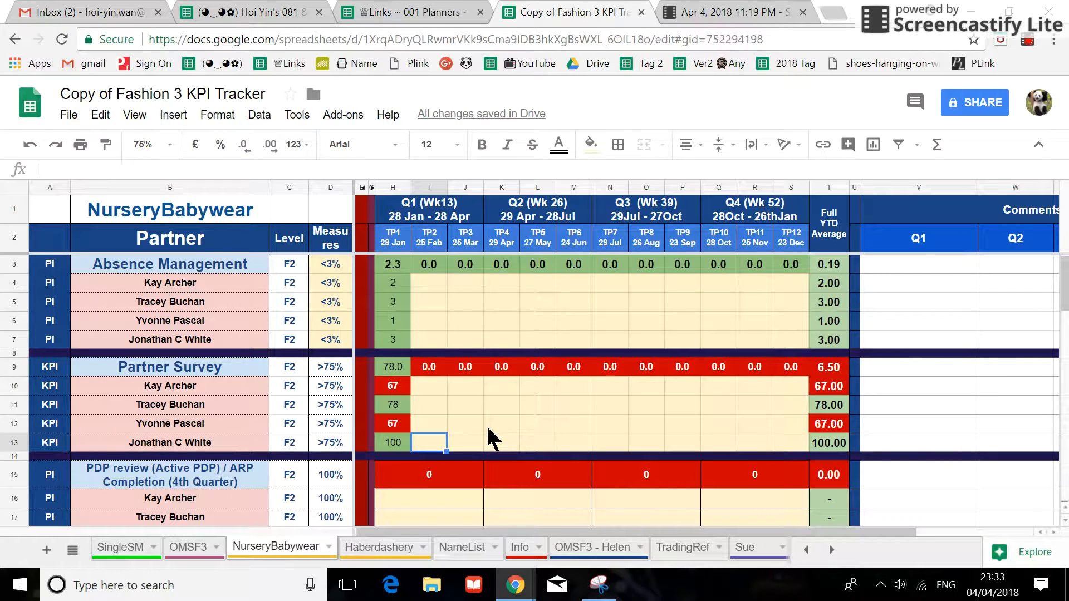
{"action": "scroll", "coordinate": [487, 425], "scroll_direction": "down", "scroll_amount": 1}
{"action": "scroll", "coordinate": [433, 390], "scroll_direction": "up", "scroll_amount": 1}
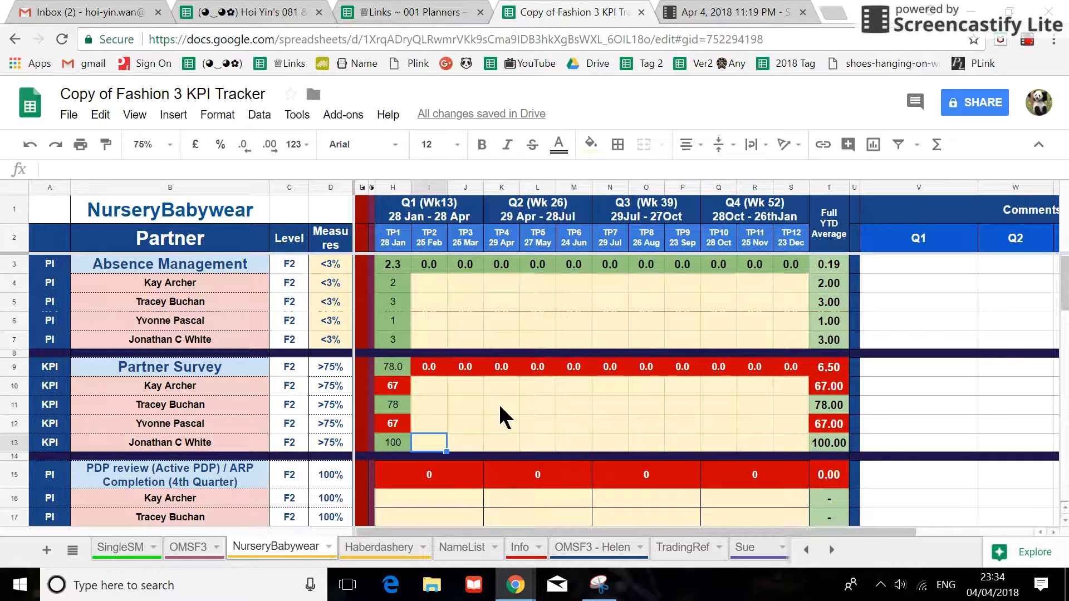
{"action": "scroll", "coordinate": [500, 408], "scroll_direction": "down", "scroll_amount": 3}
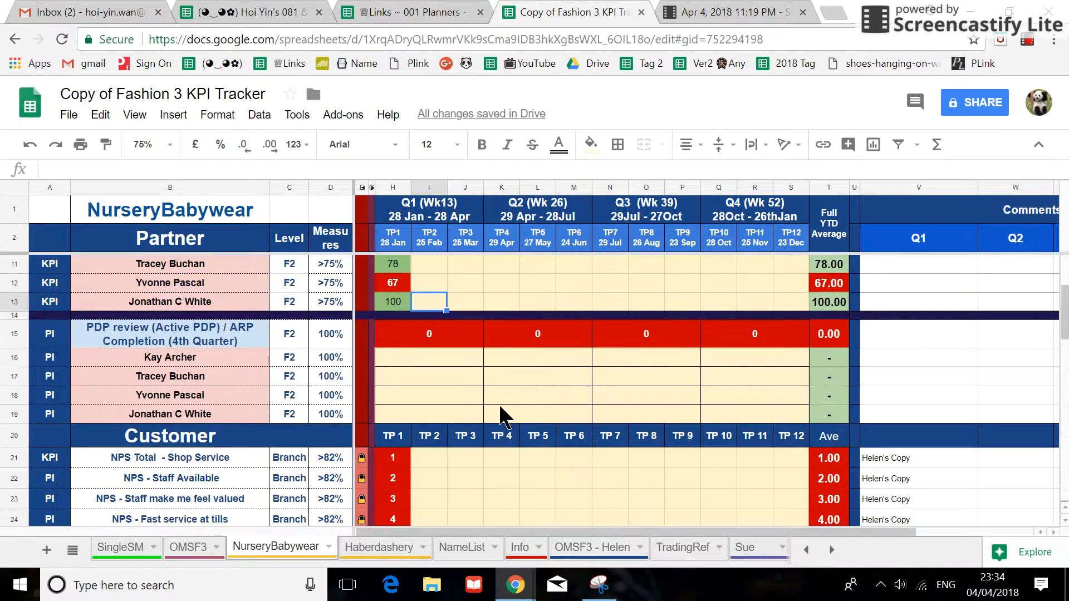
{"action": "scroll", "coordinate": [499, 409], "scroll_direction": "up", "scroll_amount": 2}
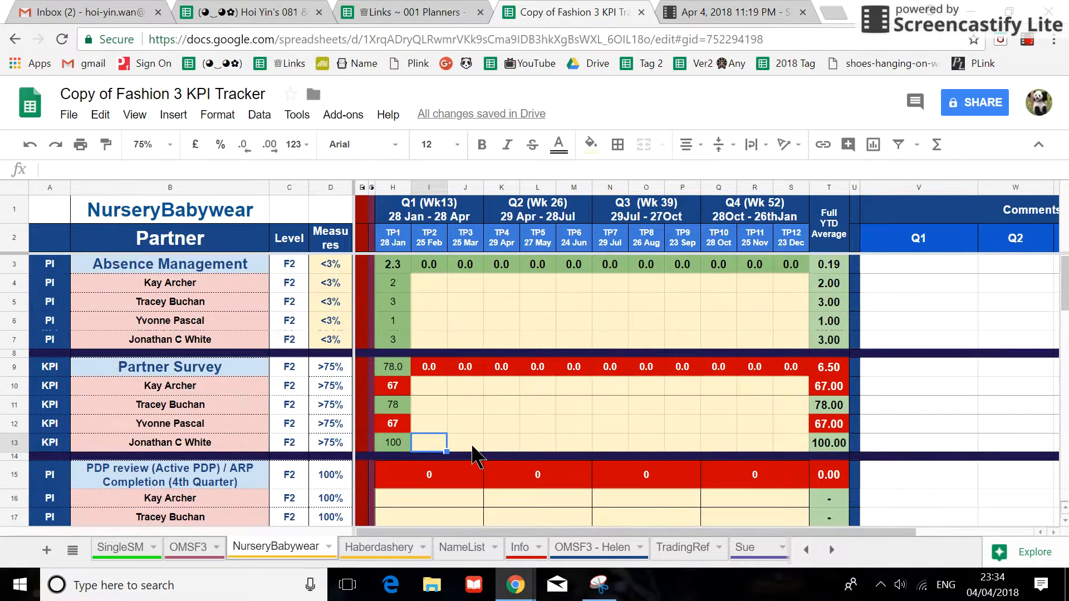
{"action": "scroll", "coordinate": [478, 454], "scroll_direction": "down", "scroll_amount": 2}
{"action": "scroll", "coordinate": [477, 452], "scroll_direction": "down", "scroll_amount": 2}
{"action": "scroll", "coordinate": [475, 449], "scroll_direction": "up", "scroll_amount": 5}
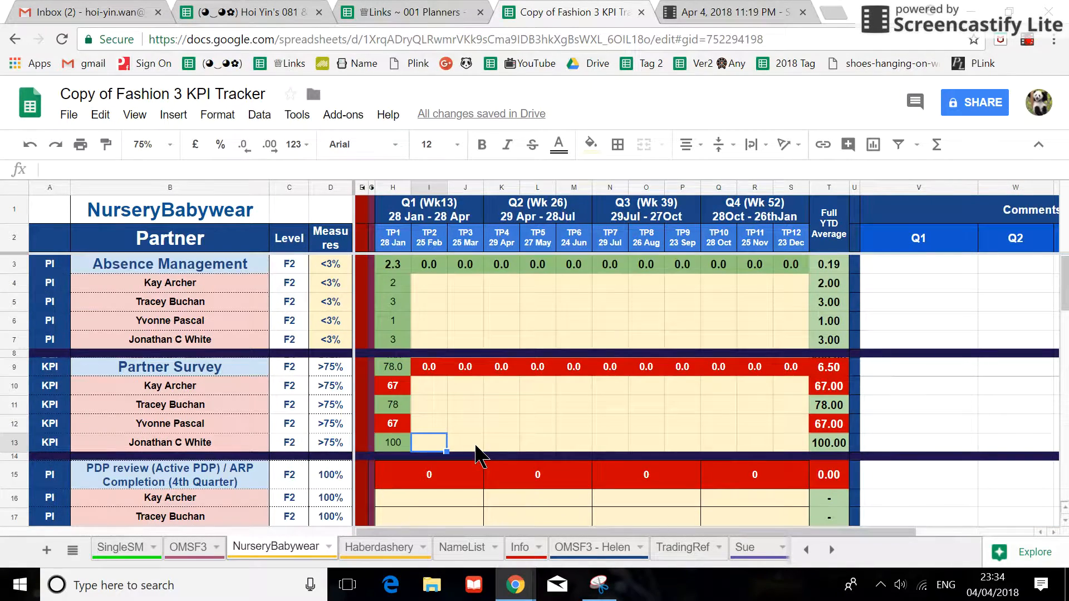
Enter the Q1 comments t1 in cell V5 under Absence Management and t2 in cell V11 under Partner Survey
{"action": "left_click", "coordinate": [903, 297]}
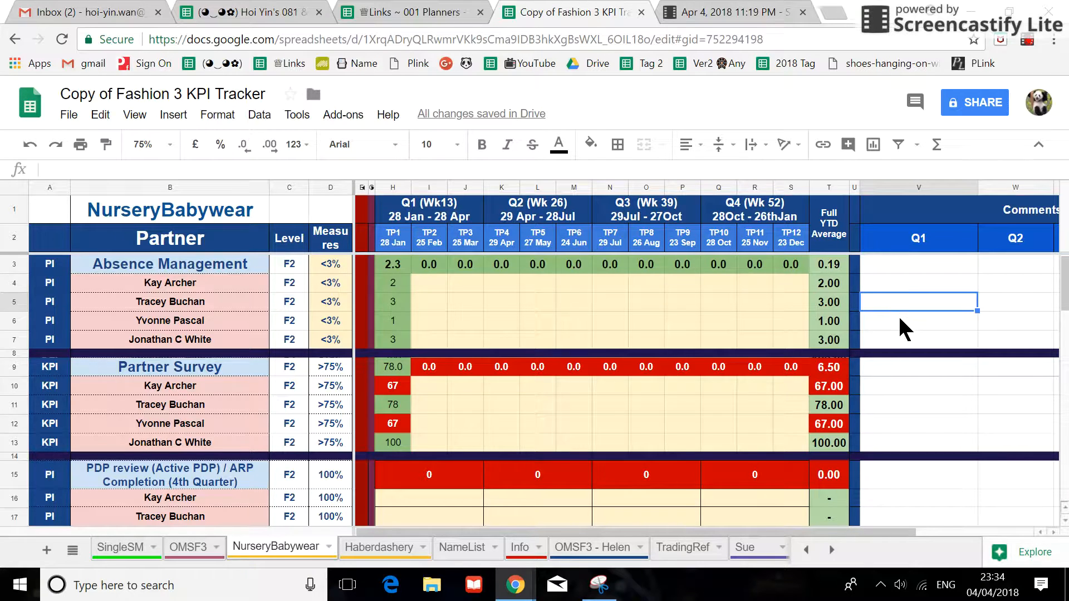
{"action": "type", "text": "t1"}
{"action": "left_click", "coordinate": [916, 340]}
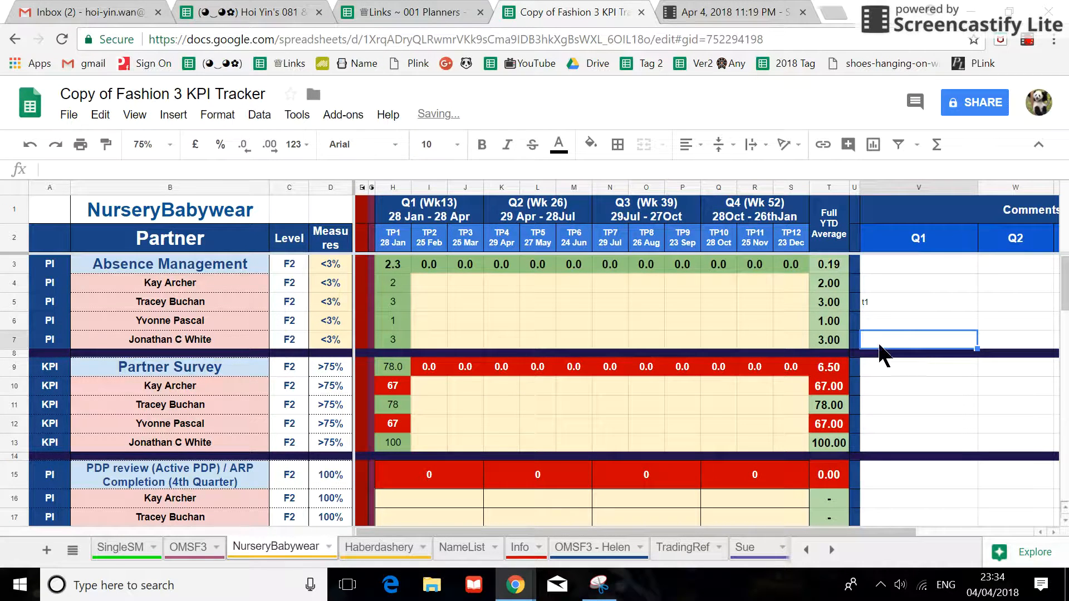
{"action": "left_click", "coordinate": [898, 409]}
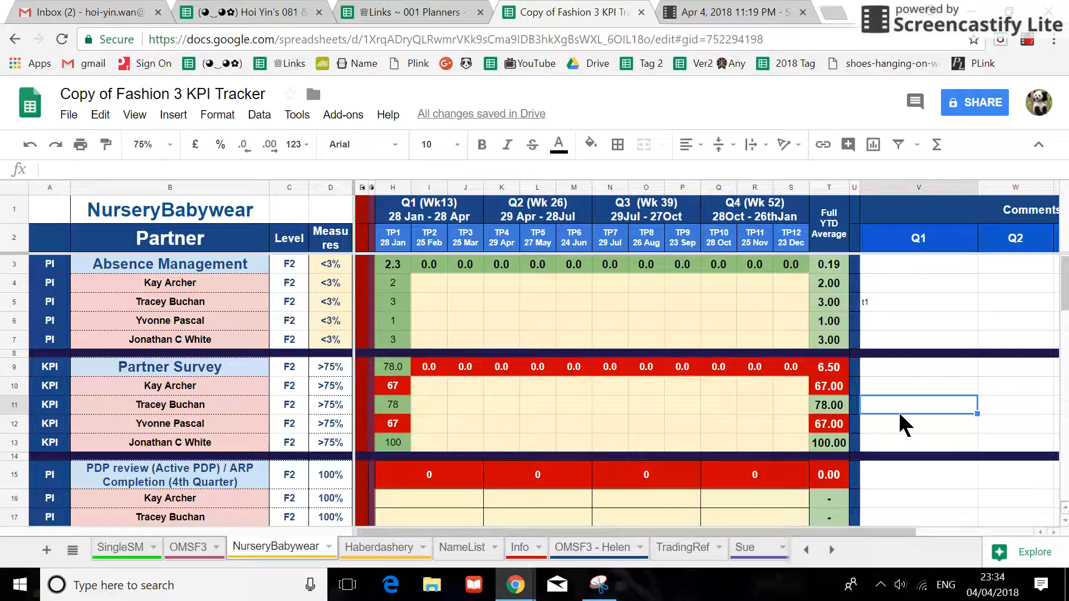
{"action": "type", "text": "t2"}
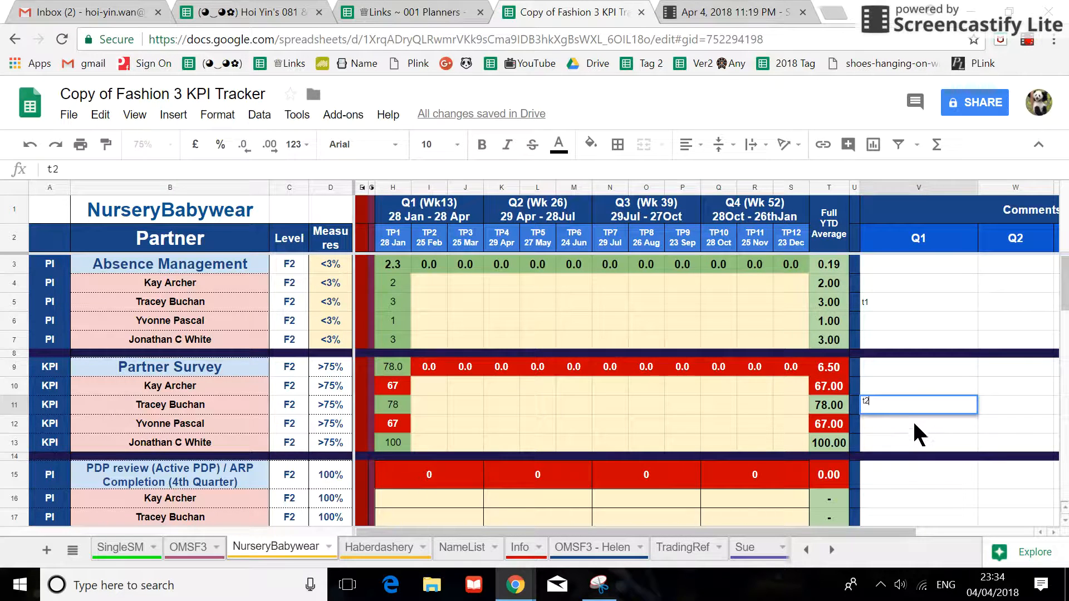
{"action": "left_click", "coordinate": [915, 426]}
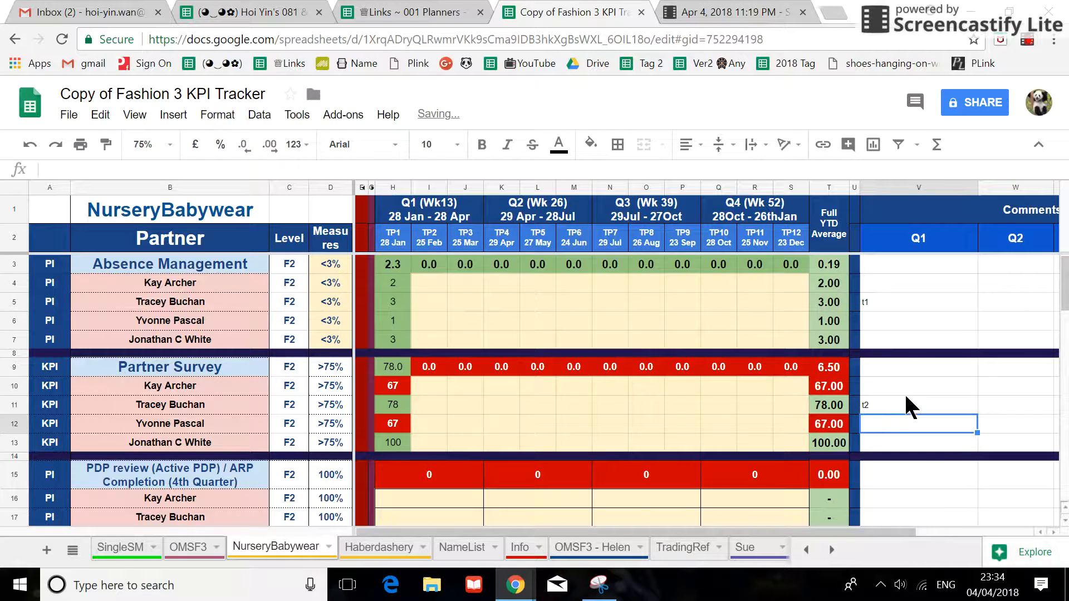
{"action": "scroll", "coordinate": [273, 415], "scroll_direction": "down", "scroll_amount": 4}
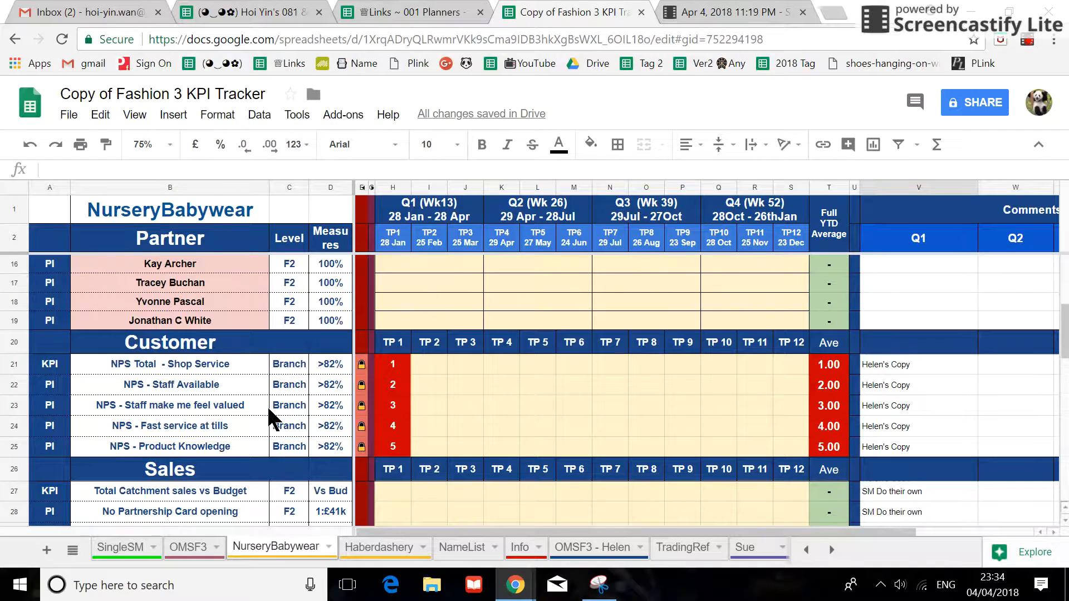
In the SingleSM sheet, view the department choices and select the second partner listed for NurseryBabywear
{"action": "left_click", "coordinate": [119, 557]}
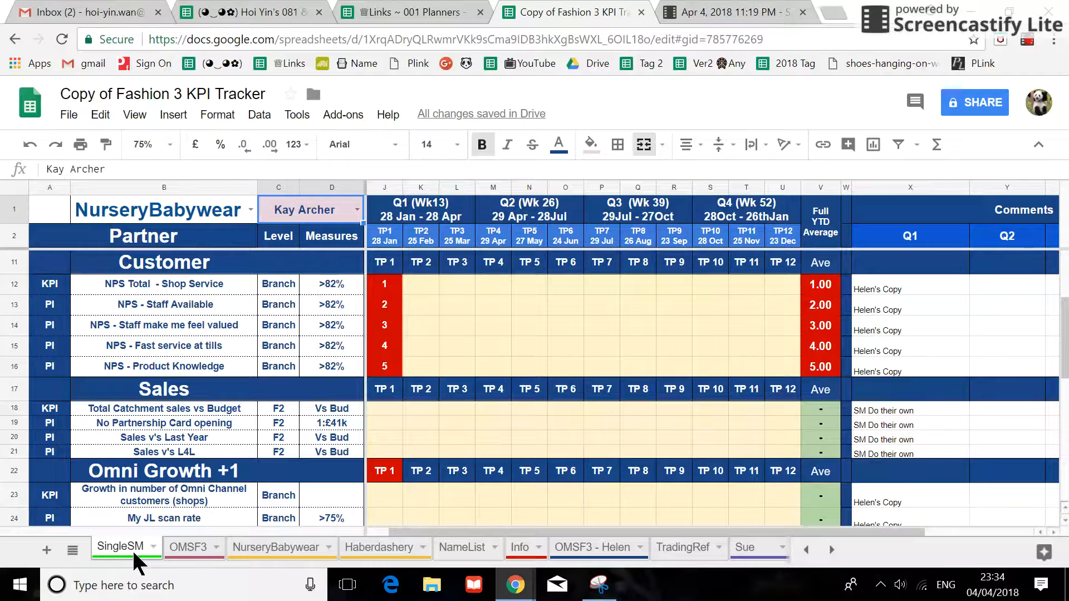
{"action": "scroll", "coordinate": [241, 440], "scroll_direction": "up", "scroll_amount": 3}
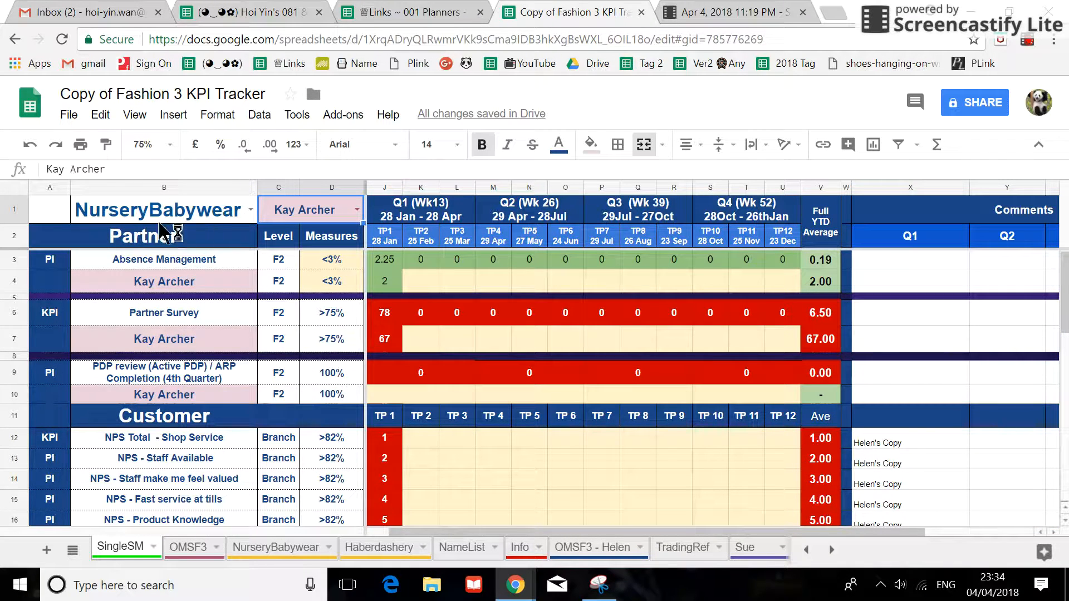
{"action": "left_click", "coordinate": [249, 212]}
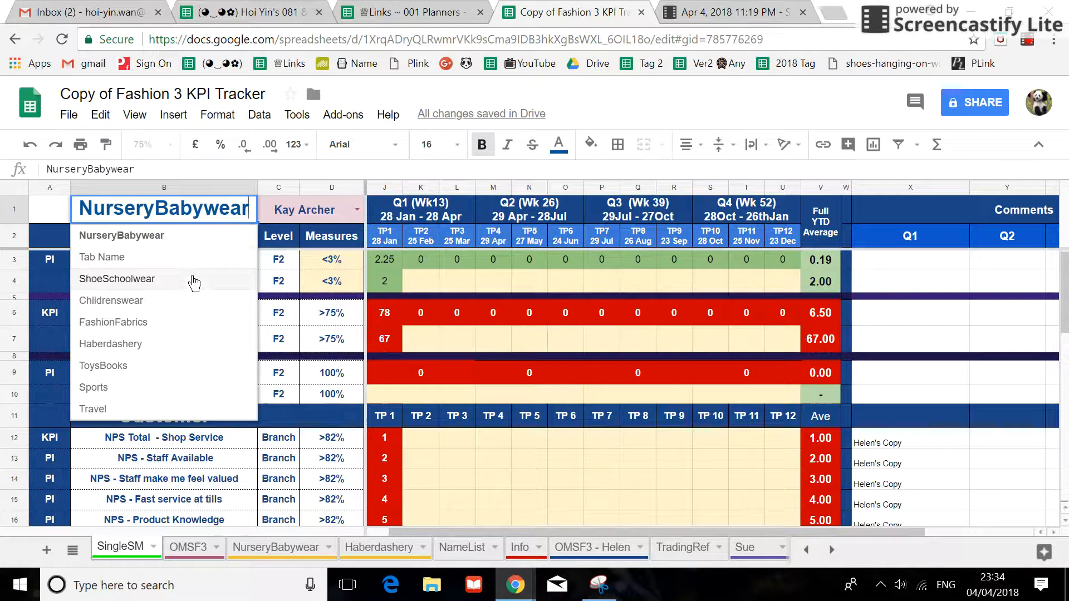
{"action": "left_click", "coordinate": [314, 213]}
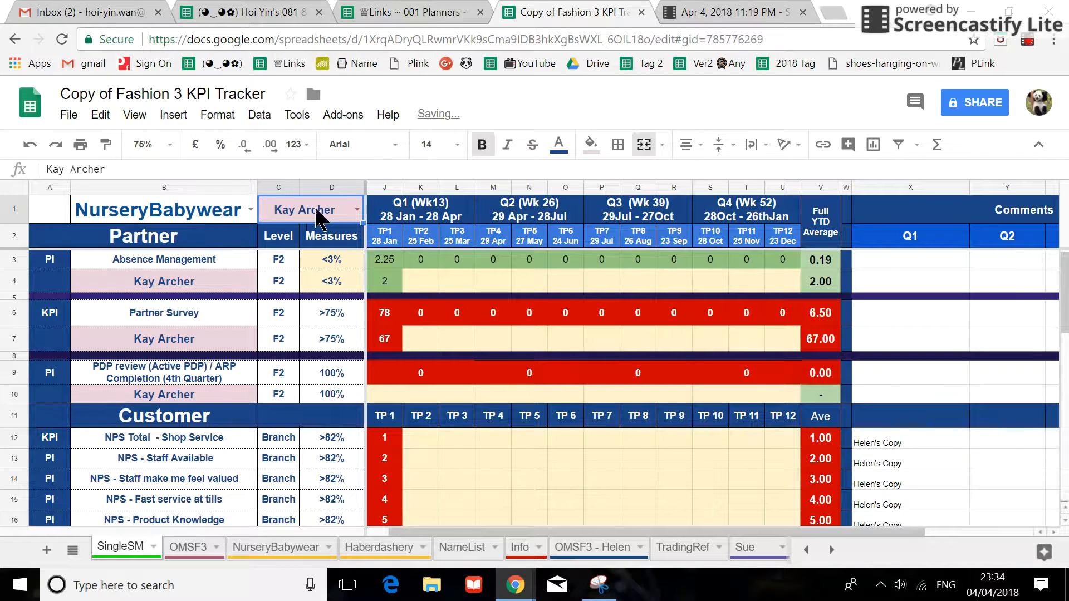
{"action": "left_click", "coordinate": [357, 210]}
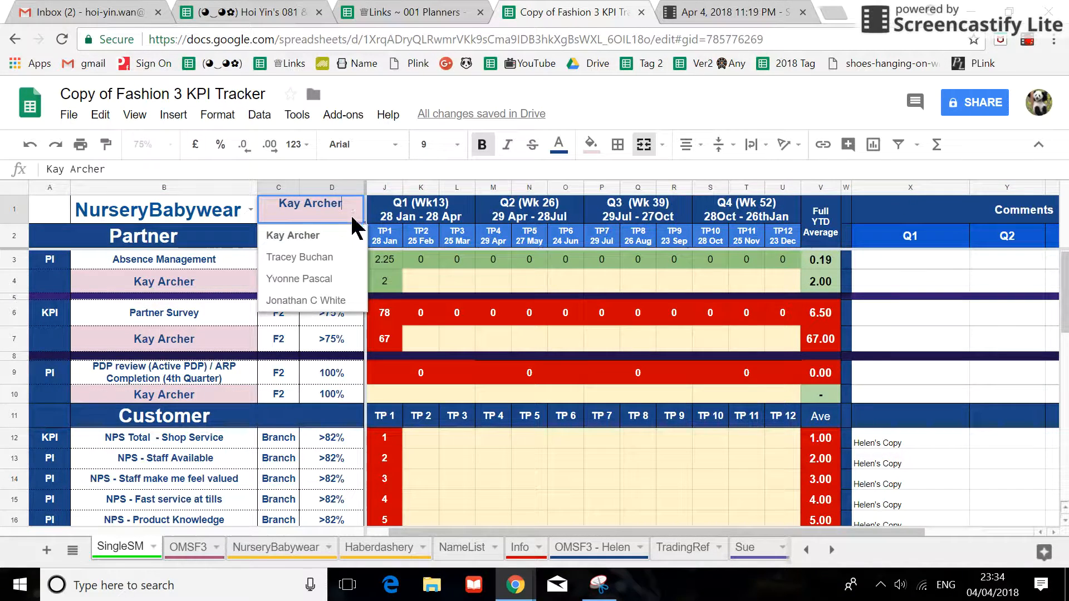
{"action": "left_click", "coordinate": [332, 262]}
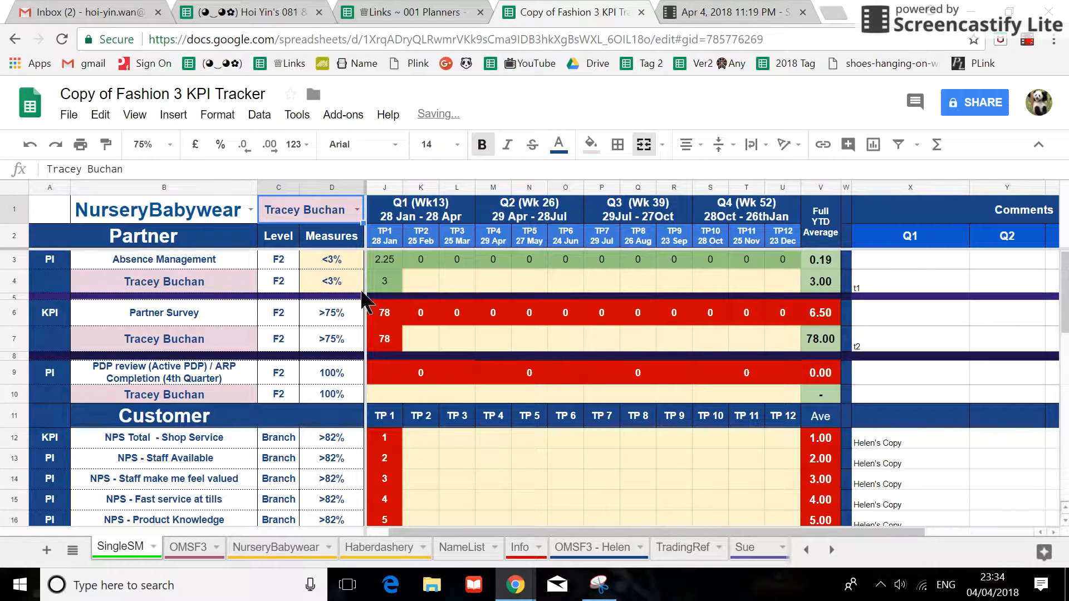
Check the selected partner's Q1 comments for Absence Management and Partner Survey, and look through the Operational PIs
{"action": "left_click", "coordinate": [871, 285]}
{"action": "left_click", "coordinate": [878, 340]}
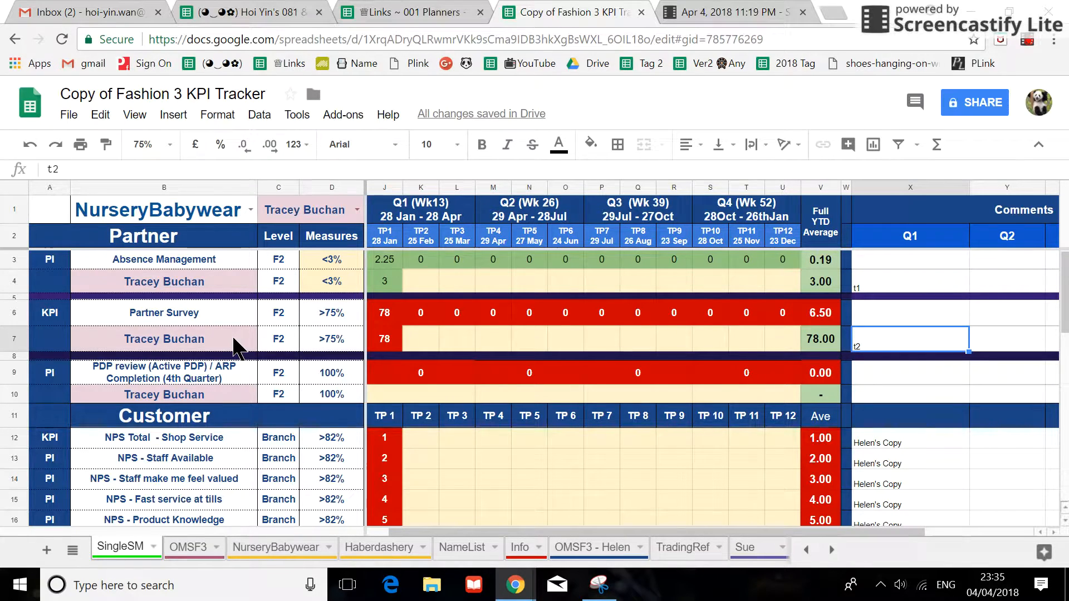
{"action": "scroll", "coordinate": [268, 330], "scroll_direction": "down", "scroll_amount": 9}
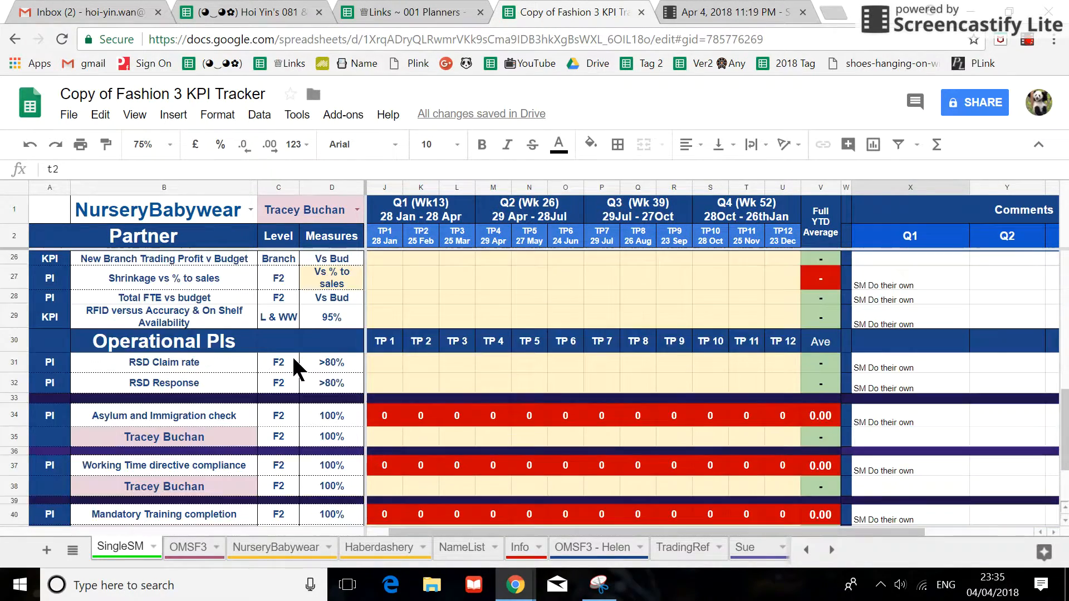
{"action": "scroll", "coordinate": [296, 367], "scroll_direction": "up", "scroll_amount": 9}
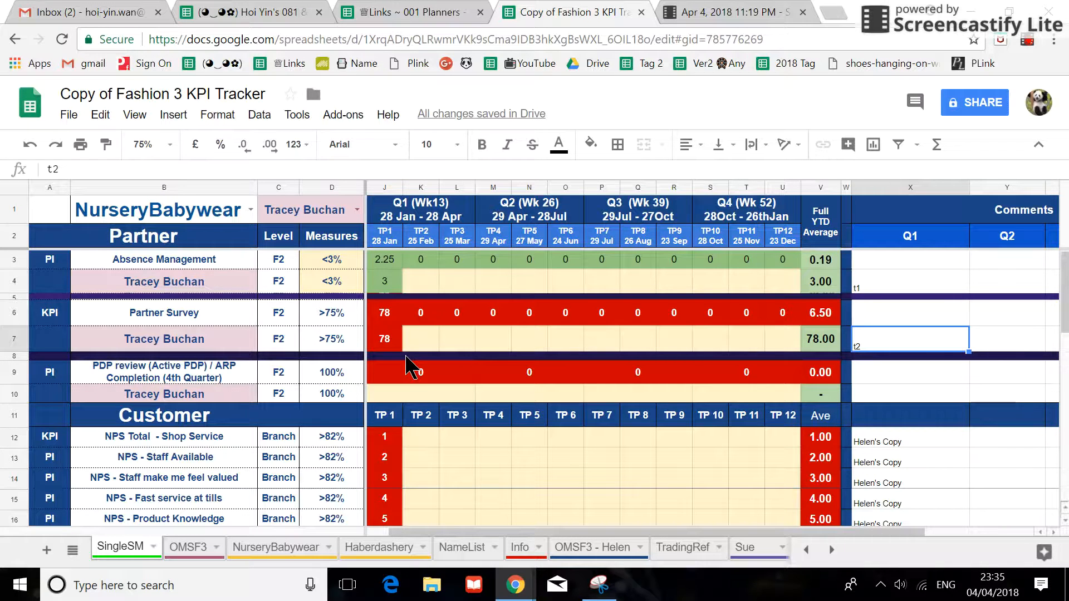
Return to the NurseryBabywear sheet and examine the Partner Survey, PDP review and Customer rows
{"action": "left_click", "coordinate": [270, 548]}
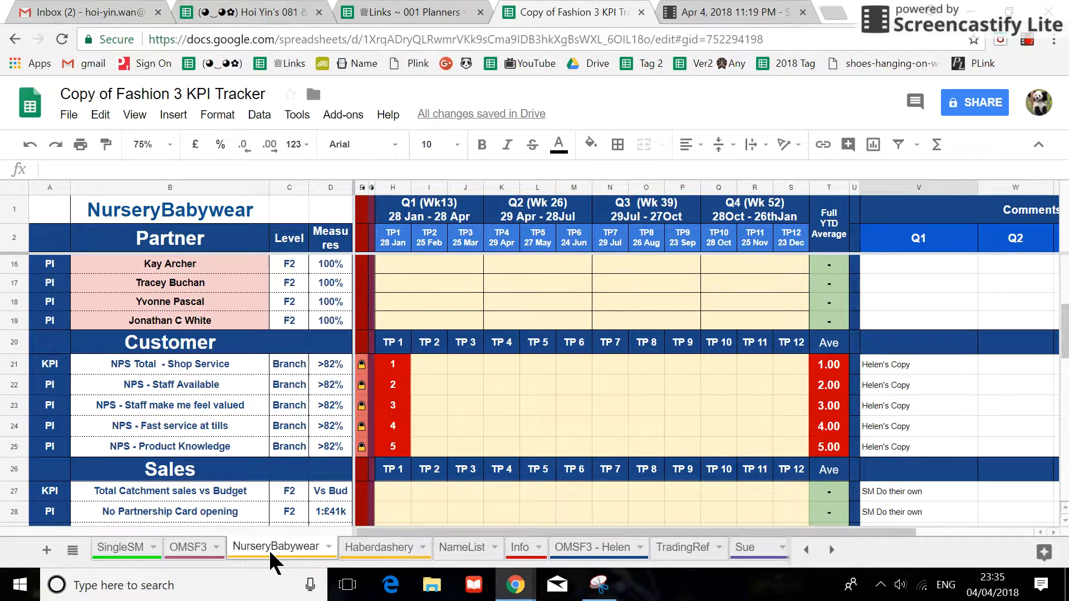
{"action": "scroll", "coordinate": [451, 435], "scroll_direction": "up", "scroll_amount": 3}
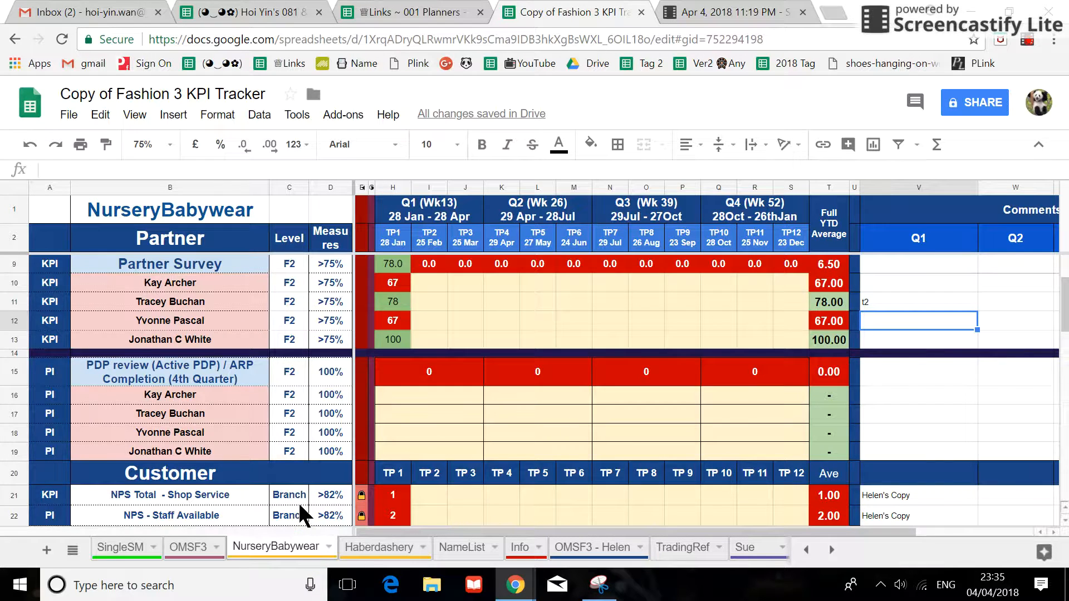
{"action": "scroll", "coordinate": [292, 510], "scroll_direction": "down", "scroll_amount": 3}
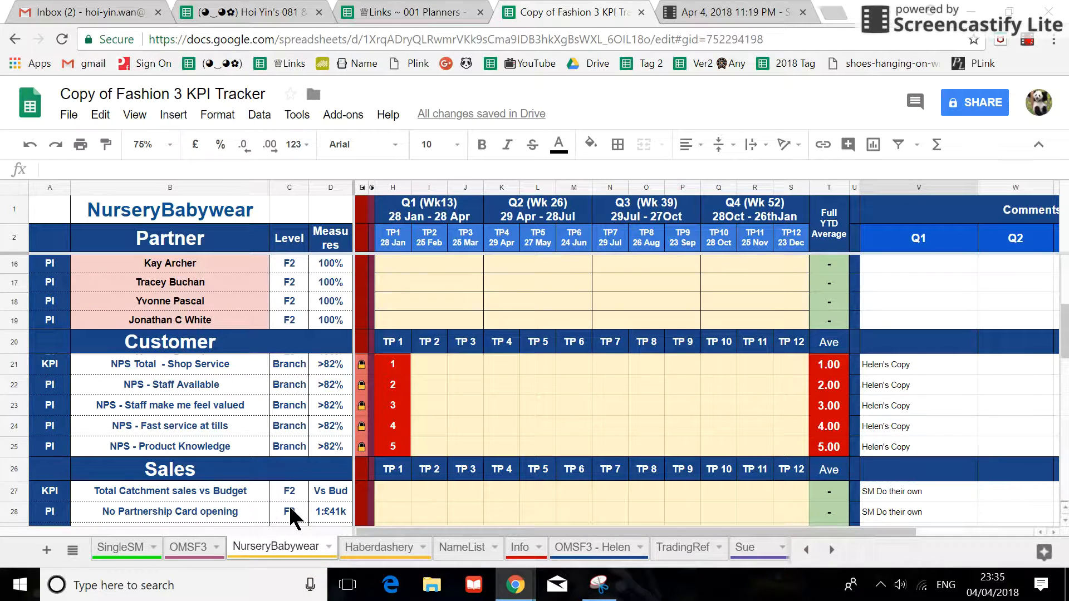
{"action": "scroll", "coordinate": [430, 453], "scroll_direction": "up", "scroll_amount": 3}
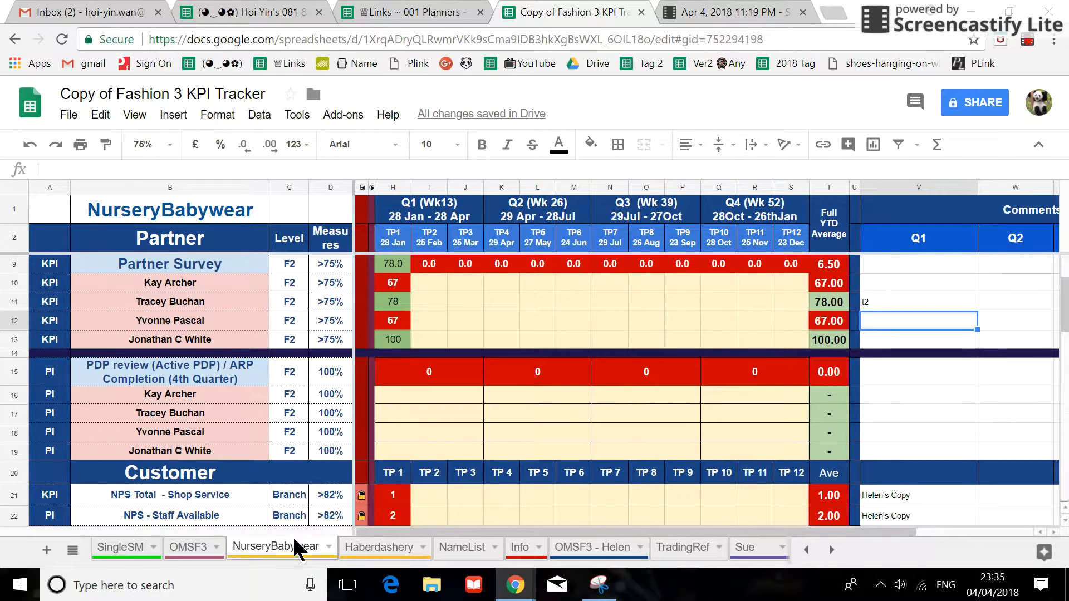
{"action": "scroll", "coordinate": [432, 457], "scroll_direction": "down", "scroll_amount": 1}
{"action": "scroll", "coordinate": [426, 473], "scroll_direction": "down", "scroll_amount": 2}
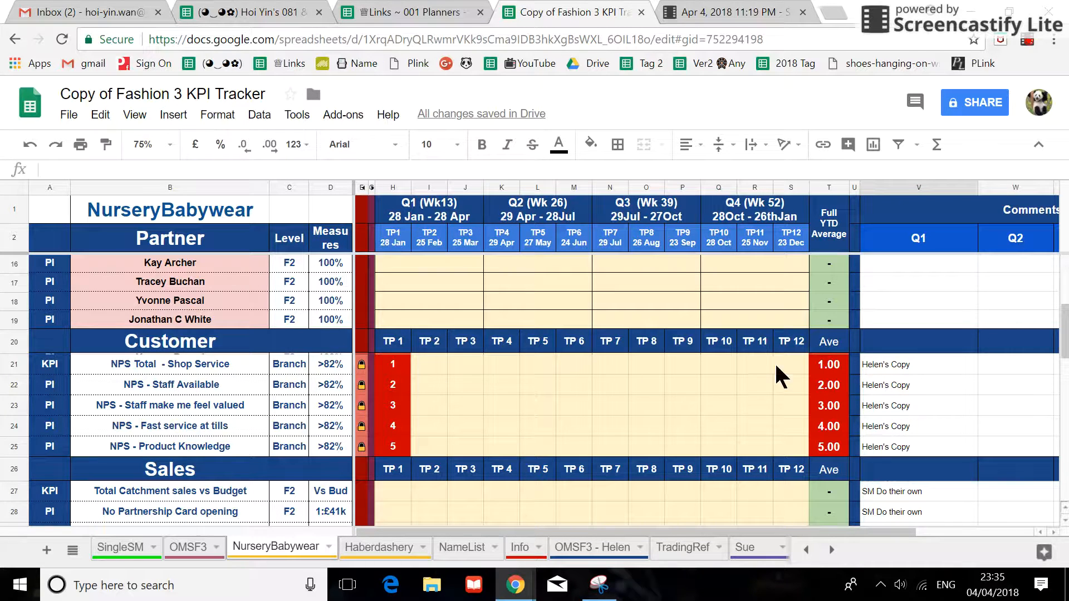
In the OMSF3 sheet, fill the TP2 NPS scores 4, 5, 6, 7 and 8 in cells I7 to I11
{"action": "left_click", "coordinate": [195, 551]}
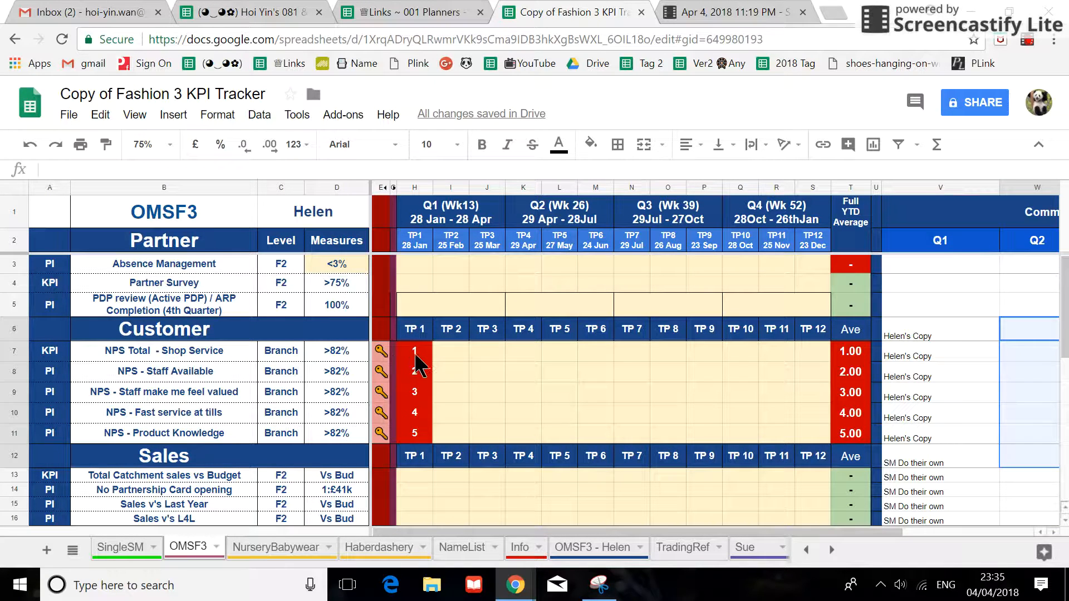
{"action": "left_click", "coordinate": [446, 347]}
{"action": "type", "text": "4"}
{"action": "left_click", "coordinate": [461, 373]}
{"action": "type", "text": "5"}
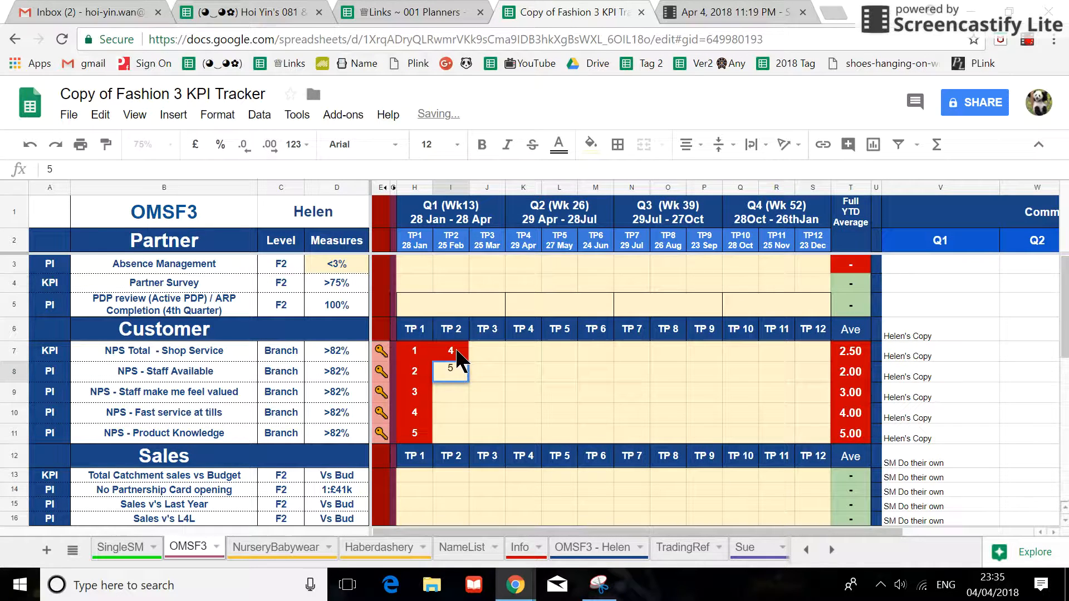
{"action": "left_click", "coordinate": [471, 377]}
{"action": "left_click_drag", "start_coordinate": [446, 357], "coordinate": [468, 440]}
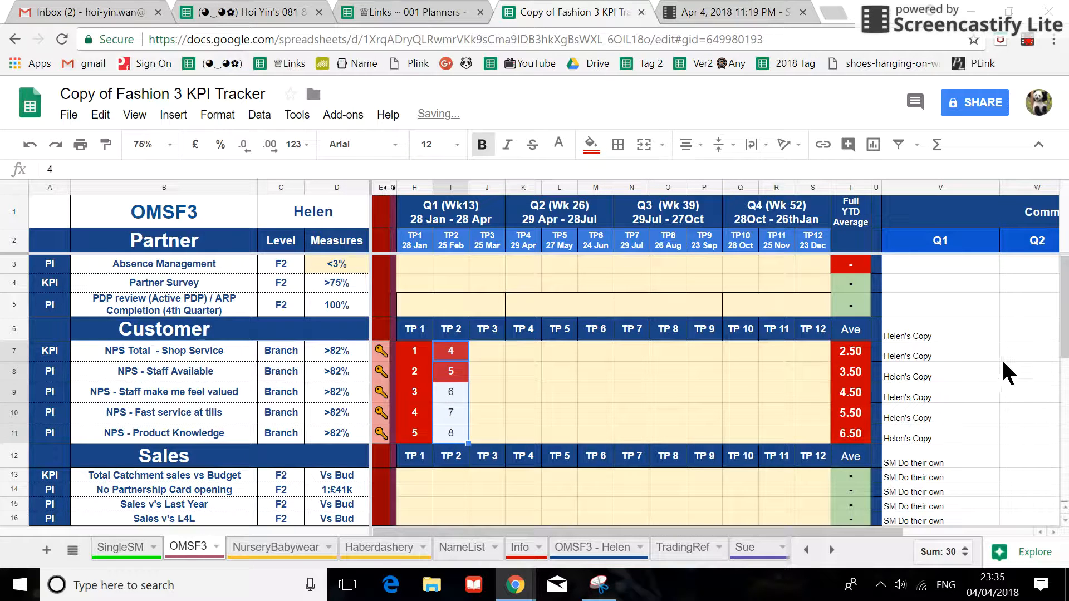
Fill the Q2 comment cells W7 to W11 beside the NPS rows with the series 1 to 5
{"action": "left_click", "coordinate": [1017, 350]}
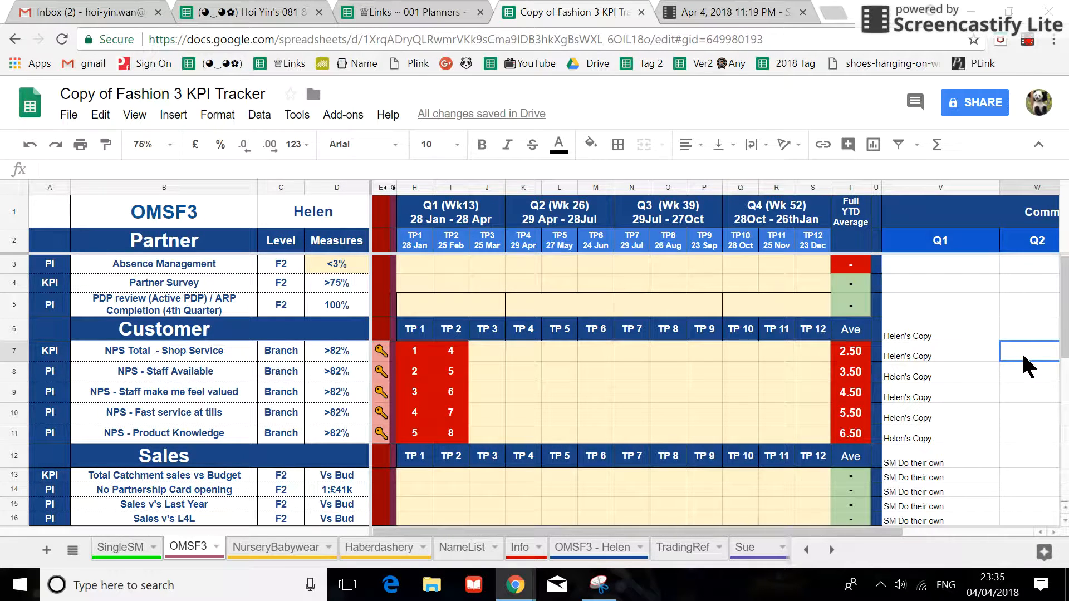
{"action": "type", "text": "1"}
{"action": "key", "text": "Return"}
{"action": "type", "text": "2"}
{"action": "key", "text": "Return"}
{"action": "left_click_drag", "start_coordinate": [1017, 352], "coordinate": [1055, 440]}
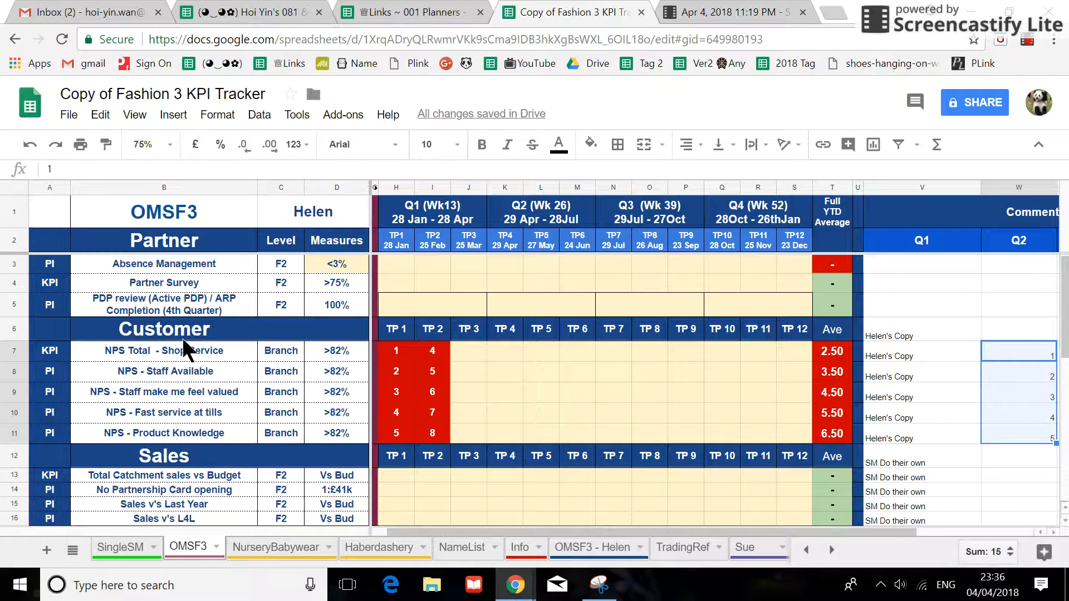
Check the Customer figures and Q2 comments in the NurseryBabywear and Haberdashery sheets, and NurseryBabywear's Omni Growth and Profit rows
{"action": "left_click", "coordinate": [279, 549]}
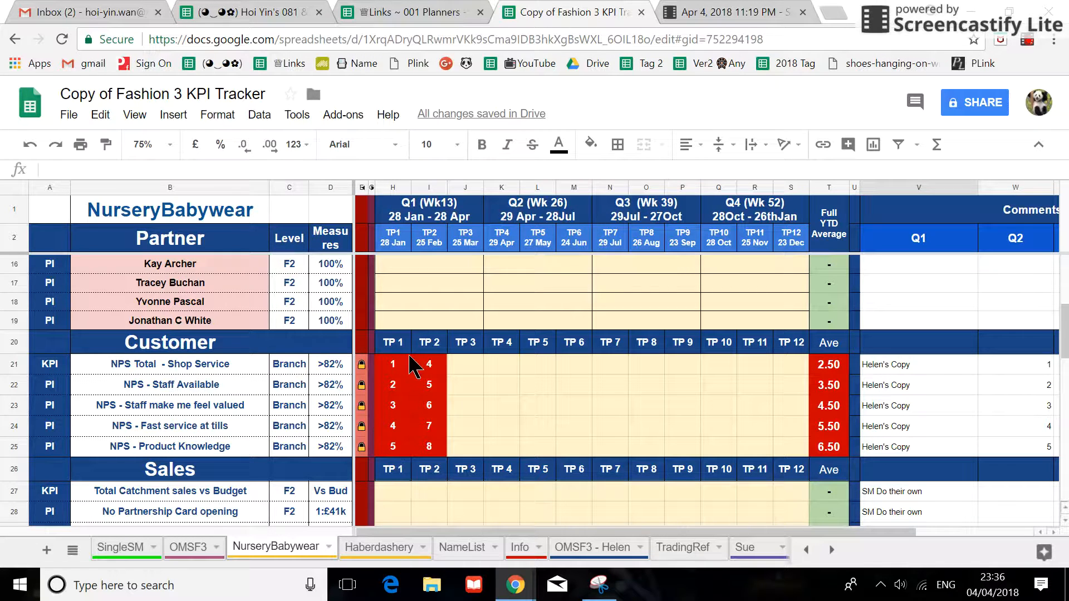
{"action": "left_click", "coordinate": [378, 551]}
{"action": "scroll", "coordinate": [192, 475], "scroll_direction": "down", "scroll_amount": 3}
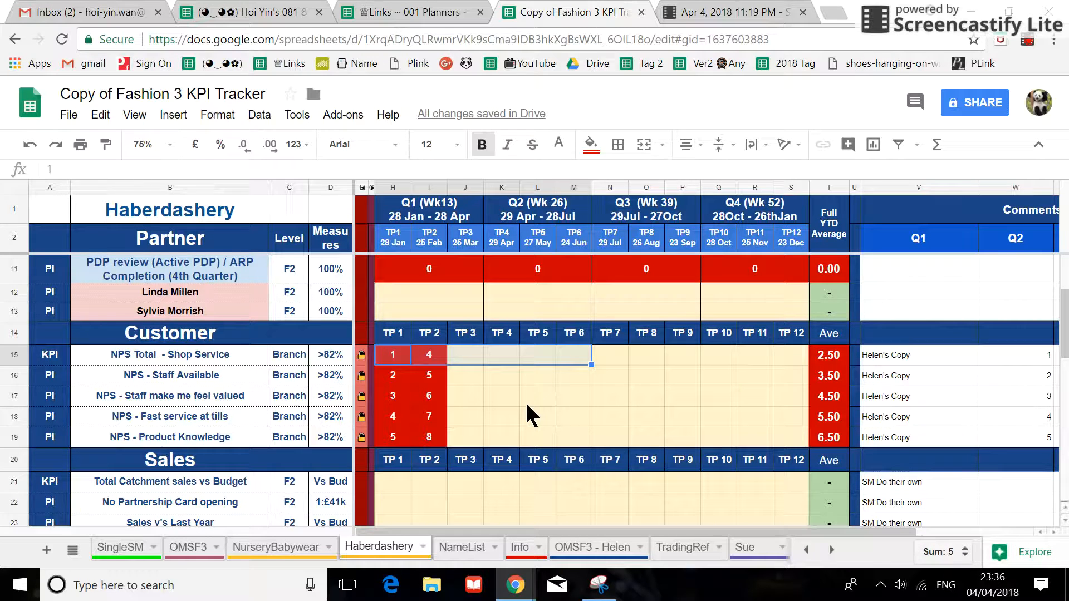
{"action": "left_click", "coordinate": [297, 552]}
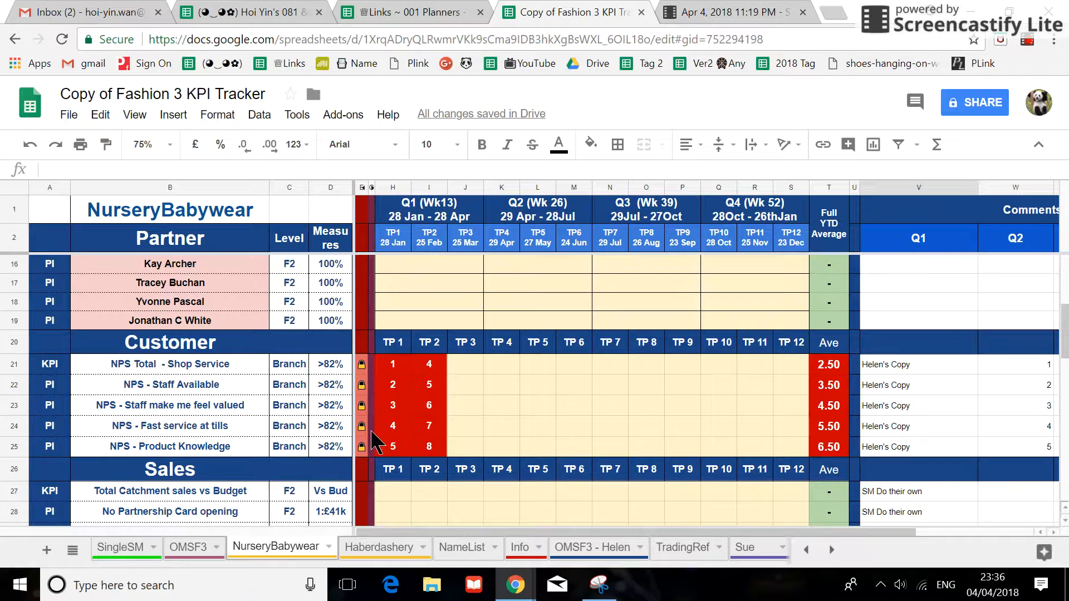
{"action": "scroll", "coordinate": [370, 441], "scroll_direction": "down", "scroll_amount": 4}
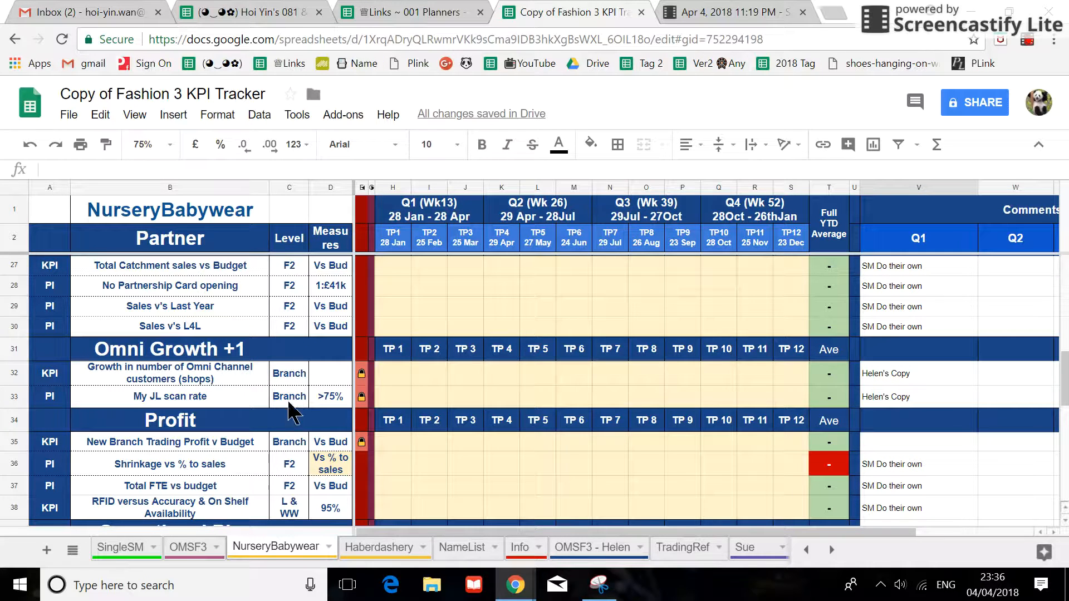
Look through the Haberdashery sheet from the Operational PIs back up to the Sales and NPS rows
{"action": "key", "text": "ctrl+shift+Page_Down"}
{"action": "scroll", "coordinate": [425, 362], "scroll_direction": "down", "scroll_amount": 4}
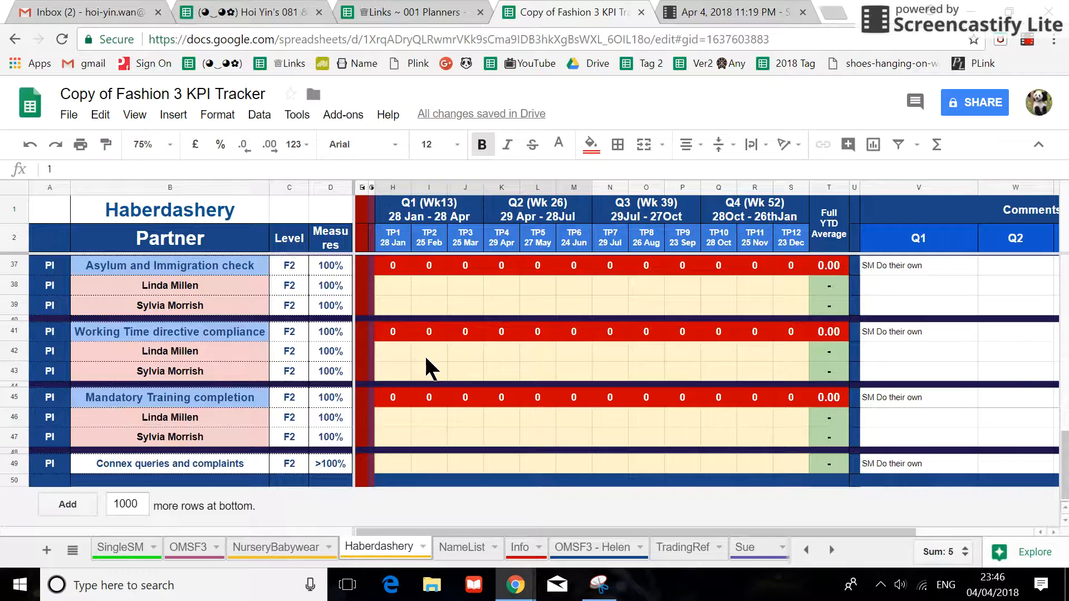
{"action": "scroll", "coordinate": [425, 356], "scroll_direction": "up", "scroll_amount": 8}
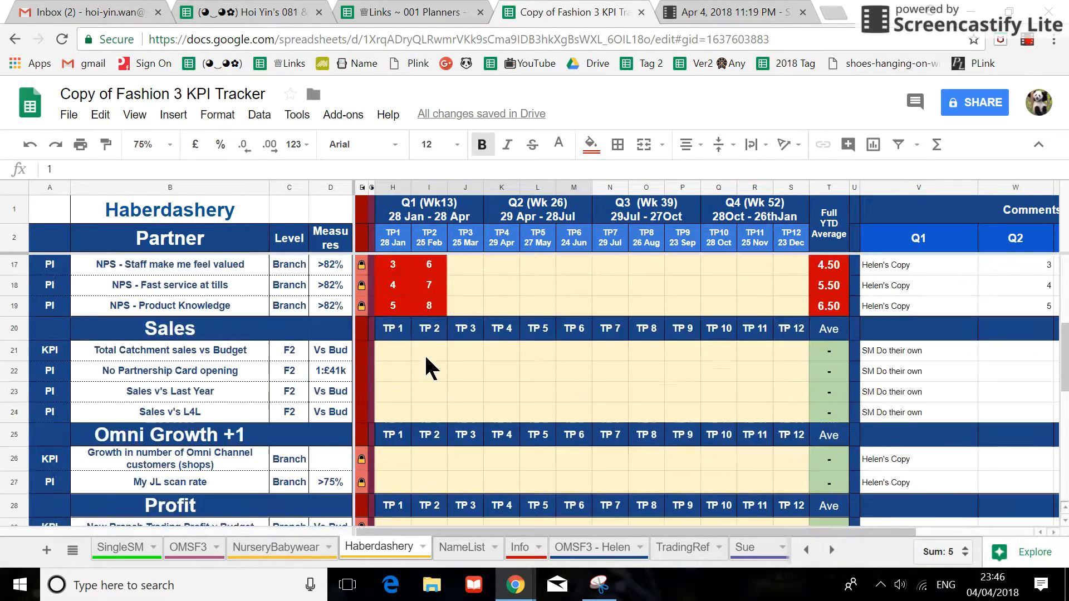
{"action": "scroll", "coordinate": [426, 359], "scroll_direction": "up", "scroll_amount": 1}
{"action": "scroll", "coordinate": [426, 359], "scroll_direction": "down", "scroll_amount": 1}
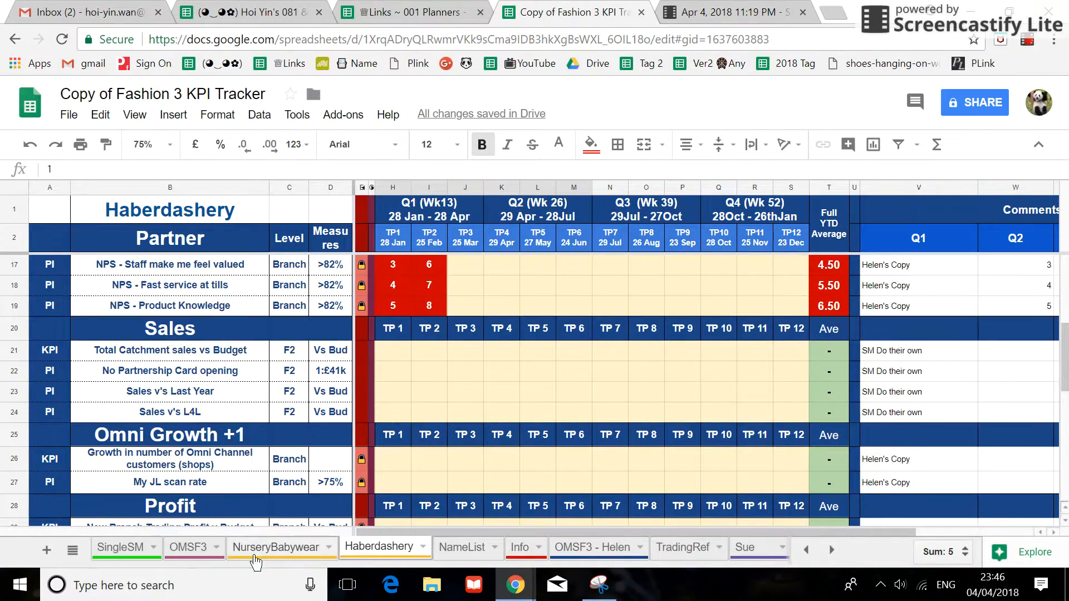
Check the partner name cell B16 and Customer comments in NurseryBabywear, and go back to the OMSF3 sheet for comparison
{"action": "left_click", "coordinate": [278, 544]}
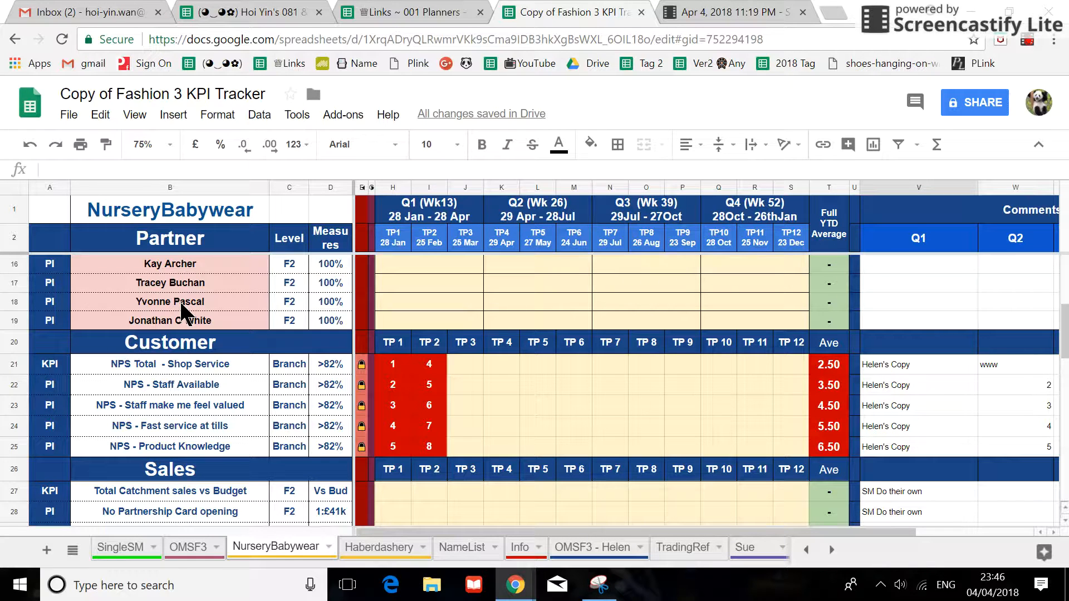
{"action": "left_click", "coordinate": [191, 263]}
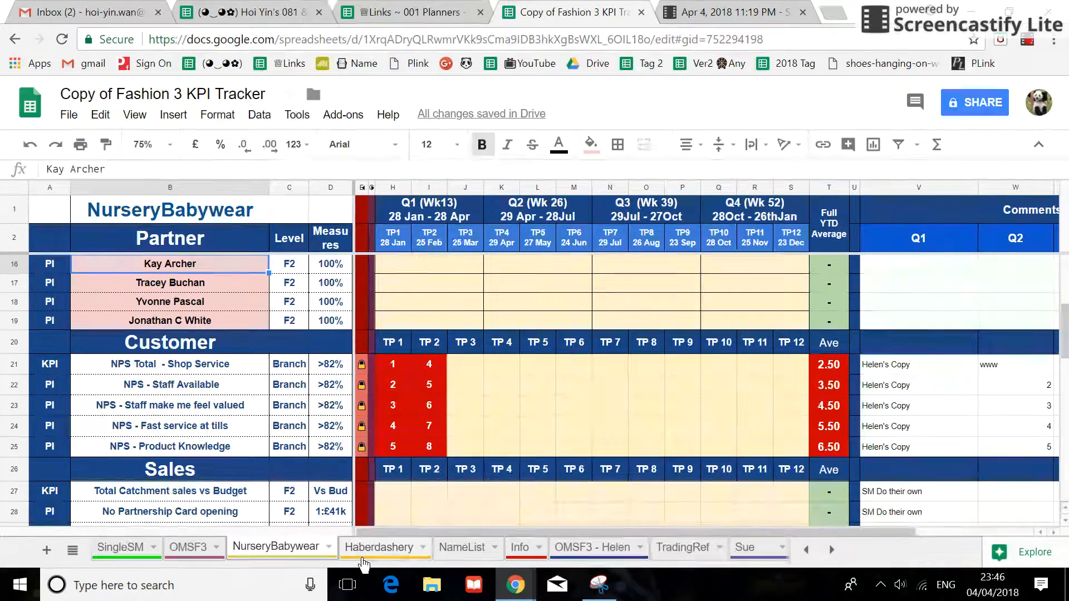
{"action": "left_click", "coordinate": [210, 559]}
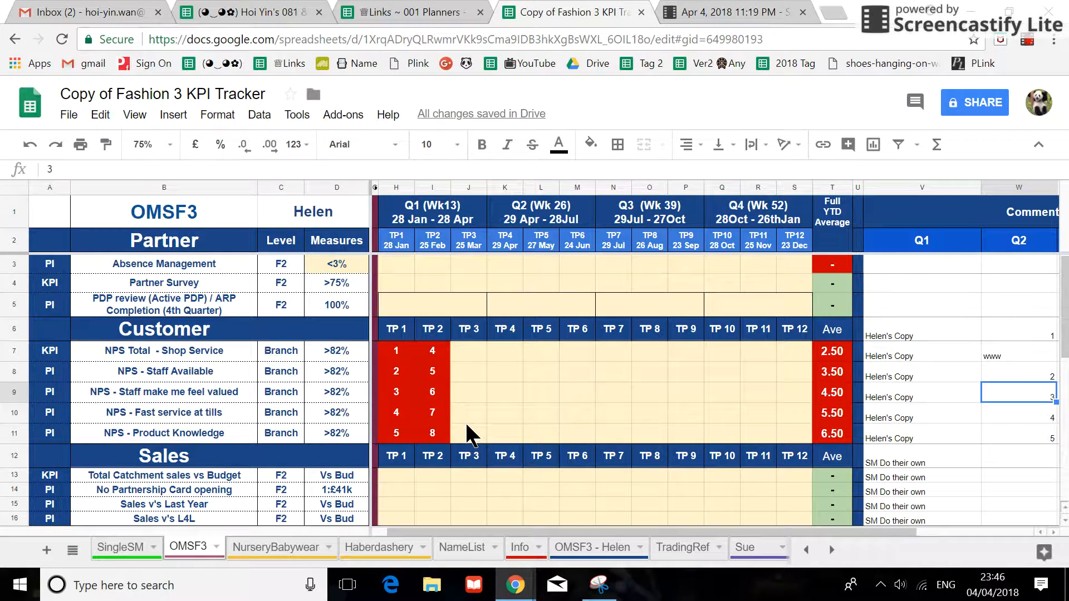
Rename the NurseryBabywear sheet as Nursery Babywear, with a space between the words
{"action": "left_click", "coordinate": [276, 555]}
{"action": "left_click", "coordinate": [368, 557]}
{"action": "left_click", "coordinate": [279, 550]}
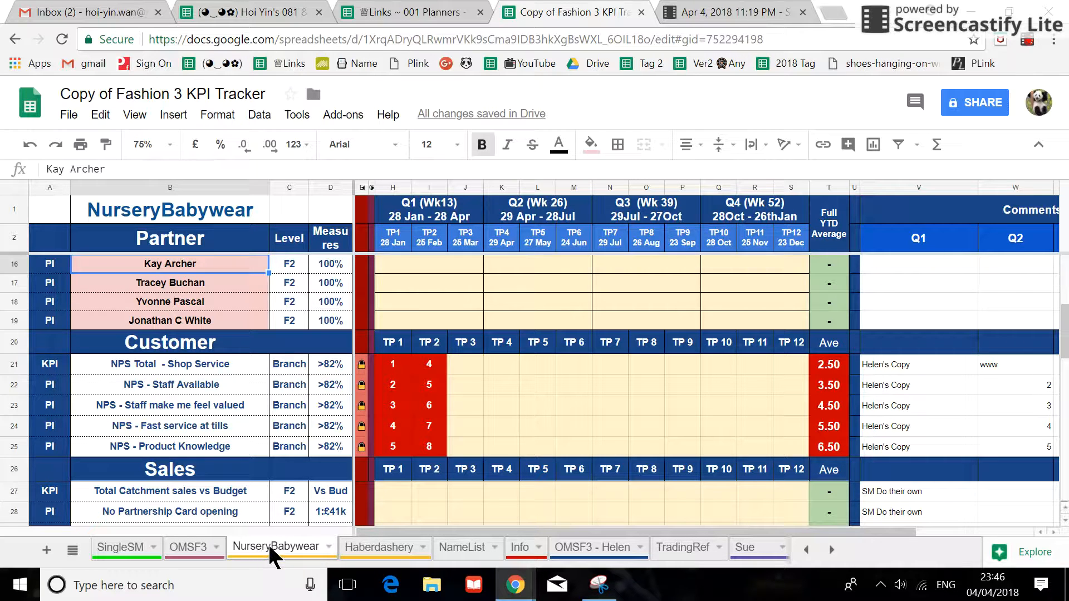
{"action": "double_click", "coordinate": [276, 544]}
{"action": "left_click", "coordinate": [272, 546]}
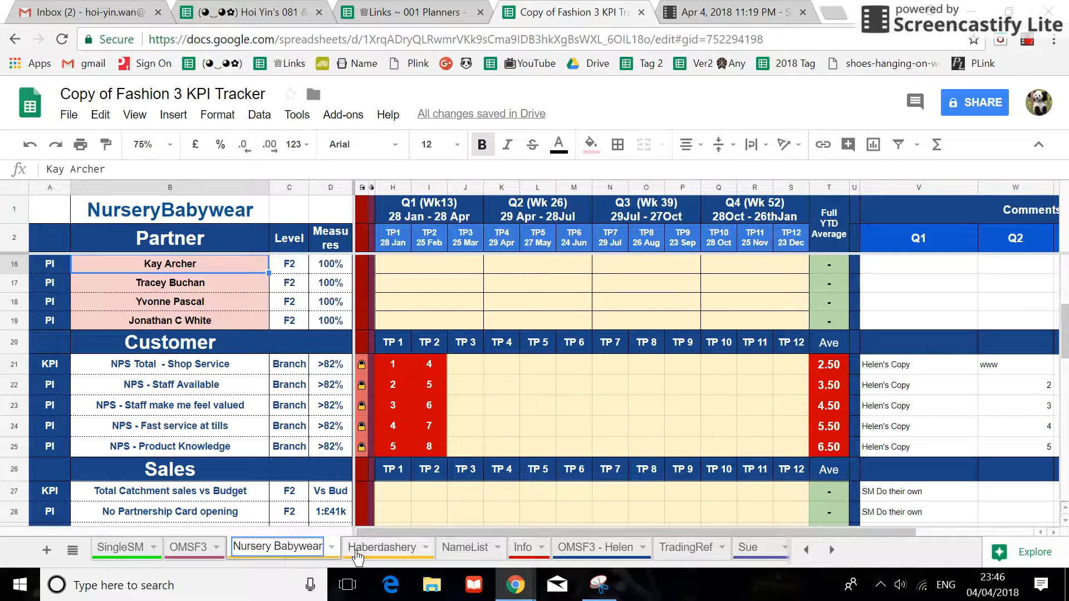
{"action": "left_click", "coordinate": [357, 552]}
{"action": "left_click", "coordinate": [292, 553]}
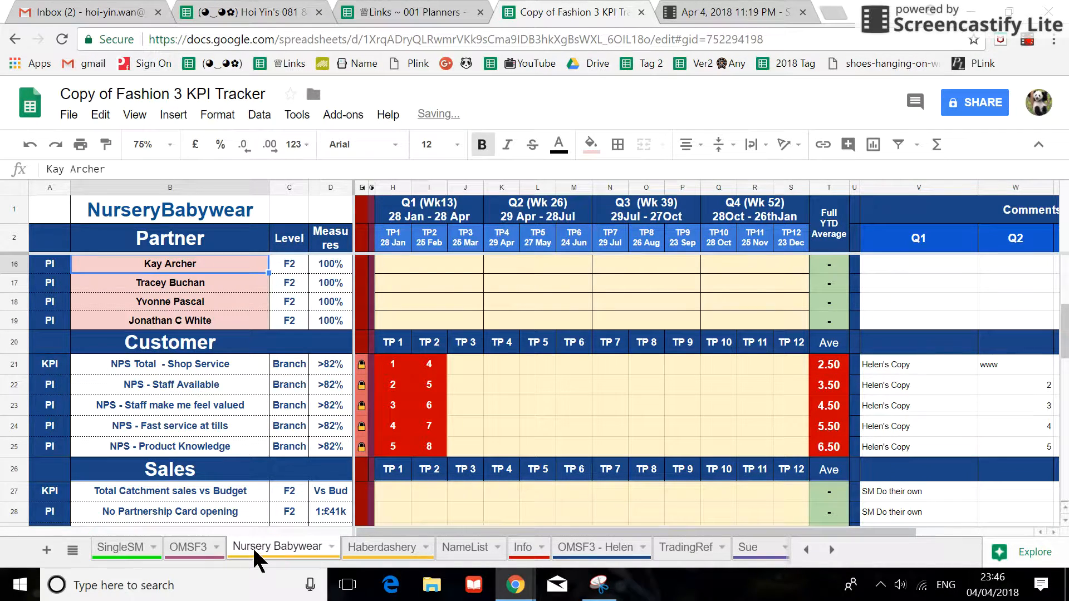
Check how the SingleSM sheet responds to the renamed sheet, using the department selector in B1 and the partner list in C1
{"action": "left_click", "coordinate": [197, 550]}
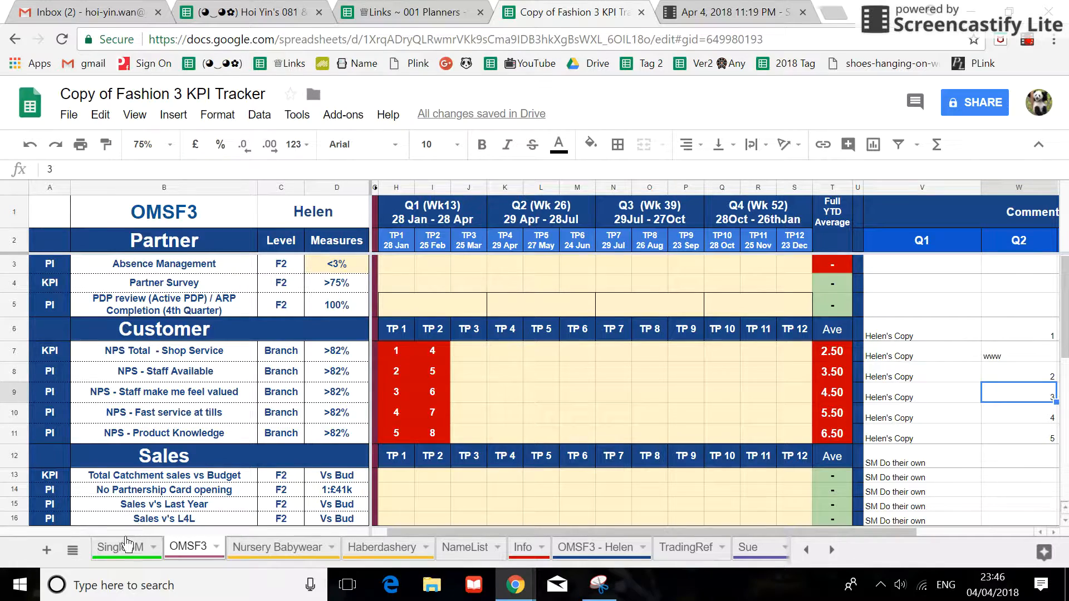
{"action": "left_click", "coordinate": [127, 545]}
{"action": "left_click", "coordinate": [250, 211]}
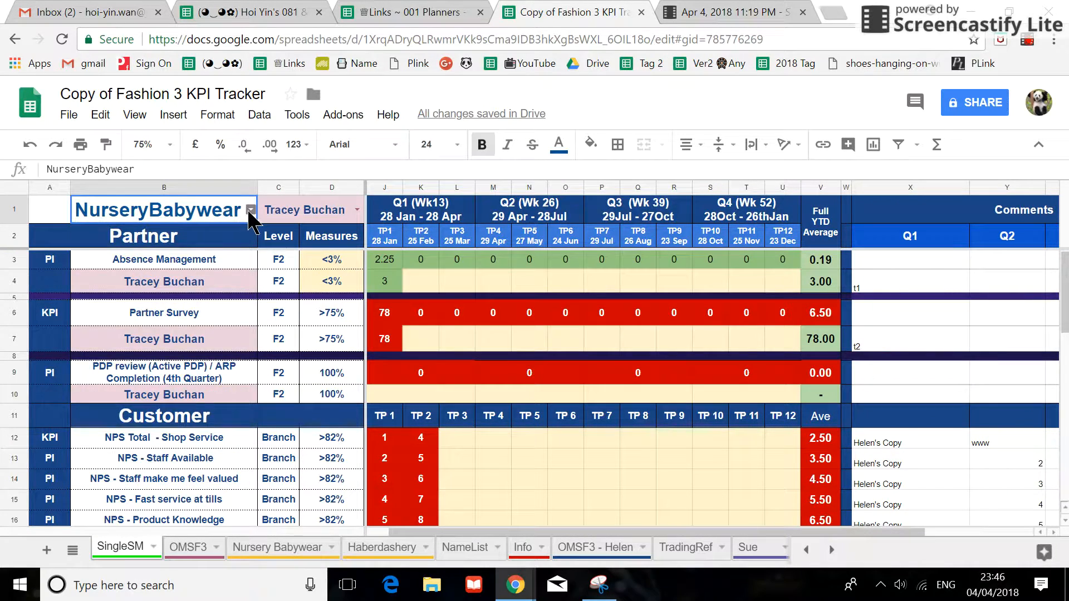
{"action": "left_click", "coordinate": [356, 211]}
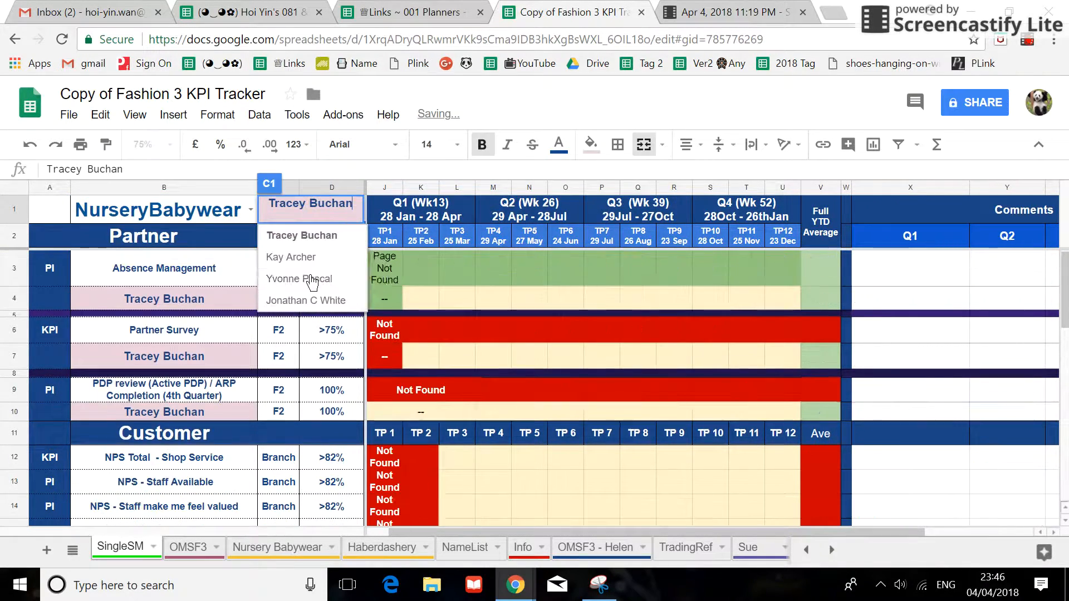
{"action": "left_click", "coordinate": [210, 210]}
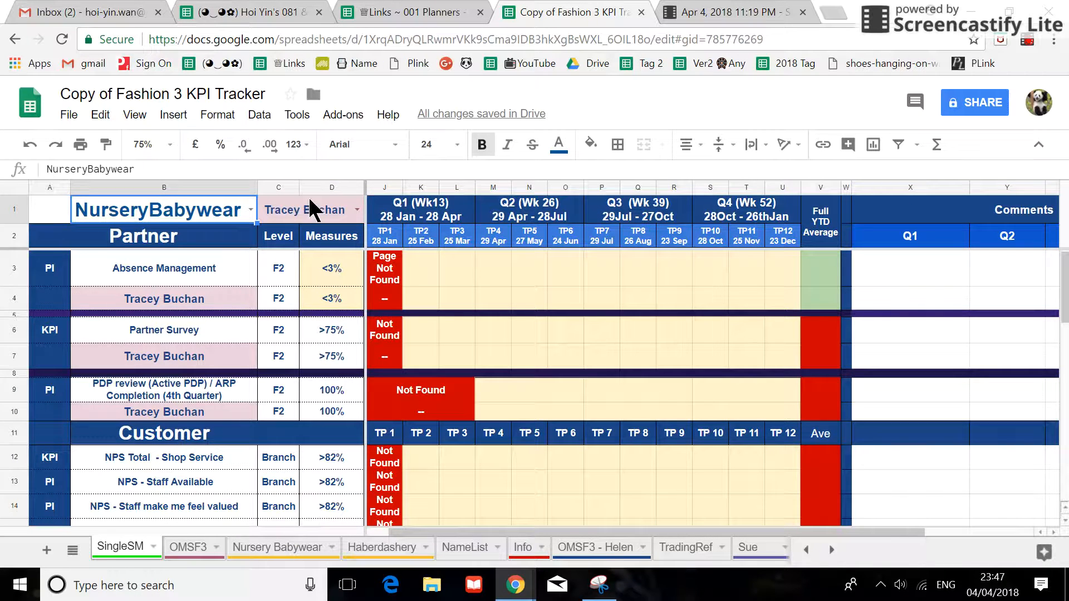
Rename the Nursery Babywear sheet back to NurseryBabywear without the space
{"action": "left_click", "coordinate": [276, 548]}
{"action": "double_click", "coordinate": [274, 546]}
{"action": "left_click", "coordinate": [275, 544]}
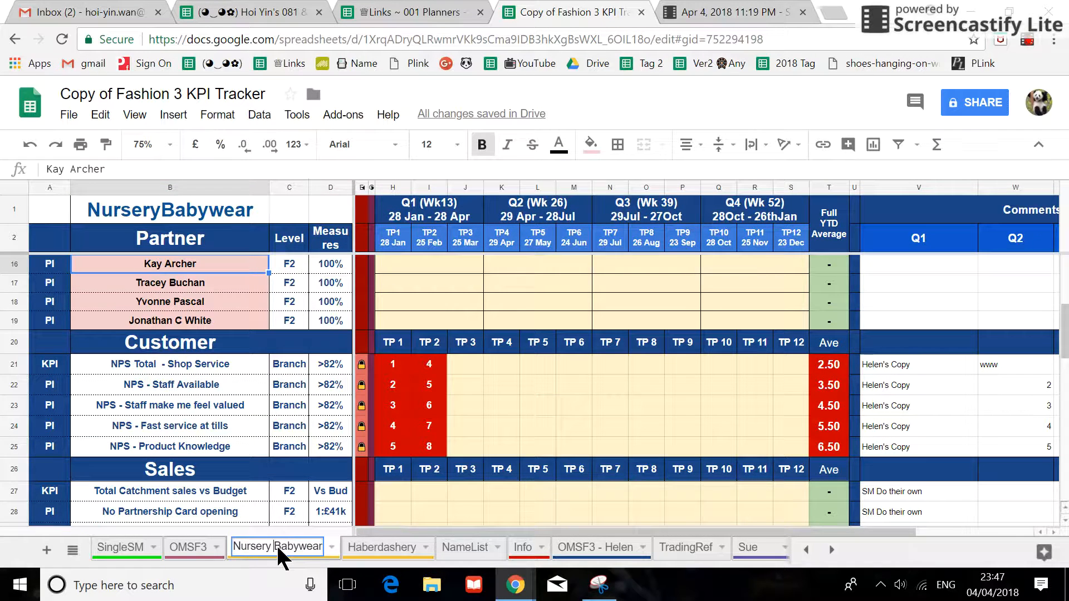
{"action": "key", "text": "BackSpace"}
{"action": "left_click", "coordinate": [409, 514]}
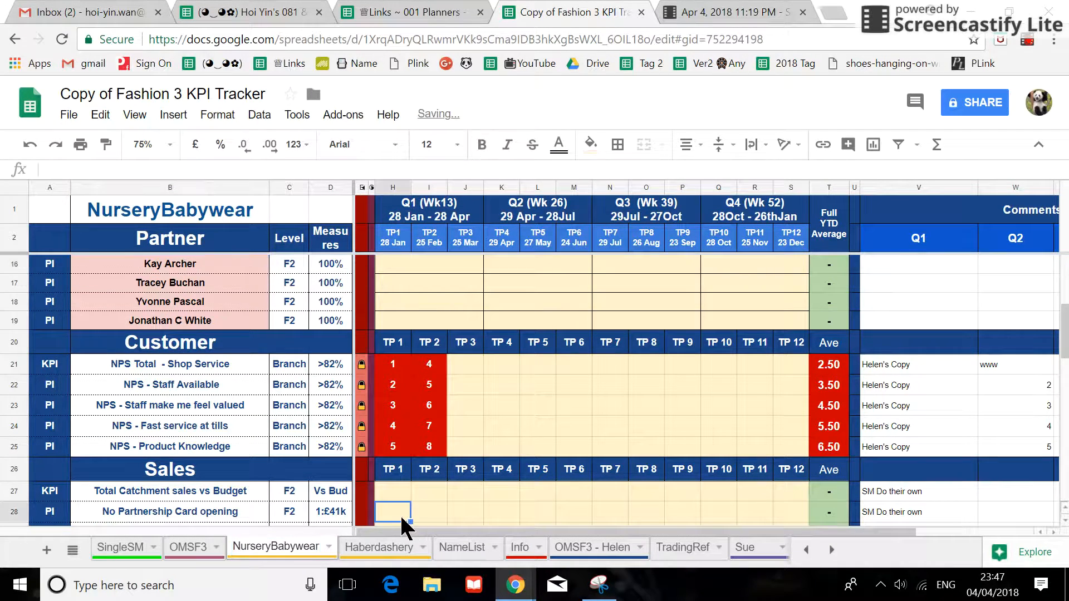
In the SingleSM sheet, switch the department in B1 to FashionFabrics and back to NurseryBabywear to reload its figures
{"action": "left_click", "coordinate": [187, 548]}
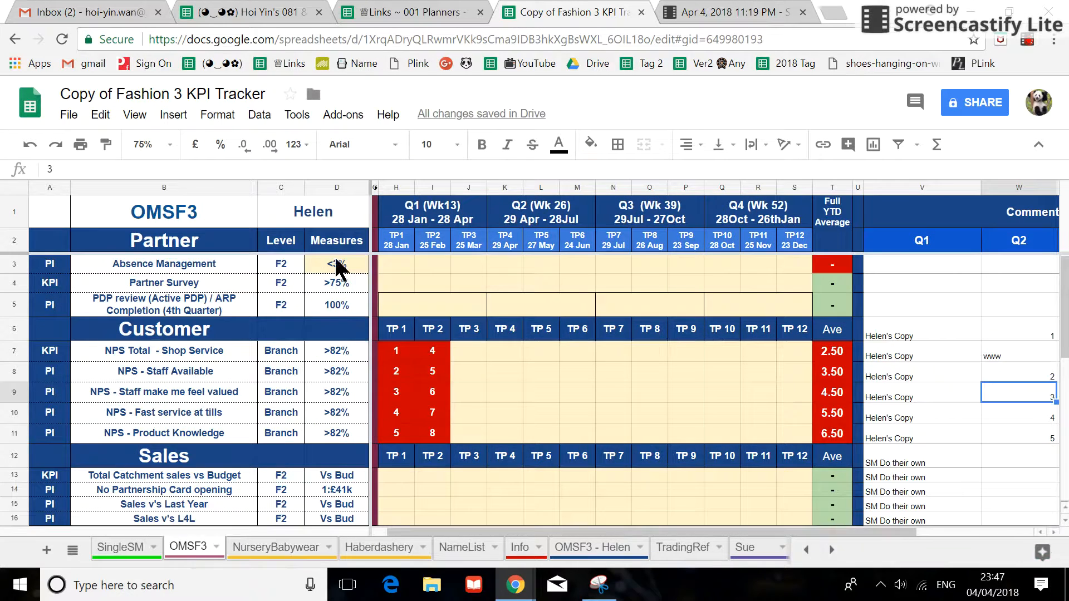
{"action": "left_click", "coordinate": [129, 554]}
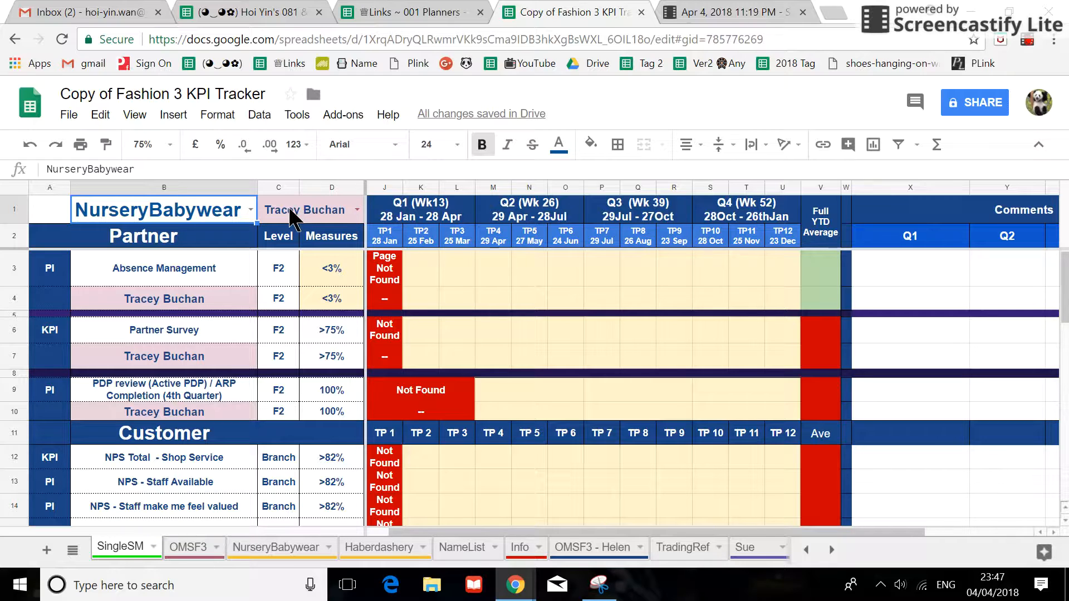
{"action": "left_click", "coordinate": [253, 207]}
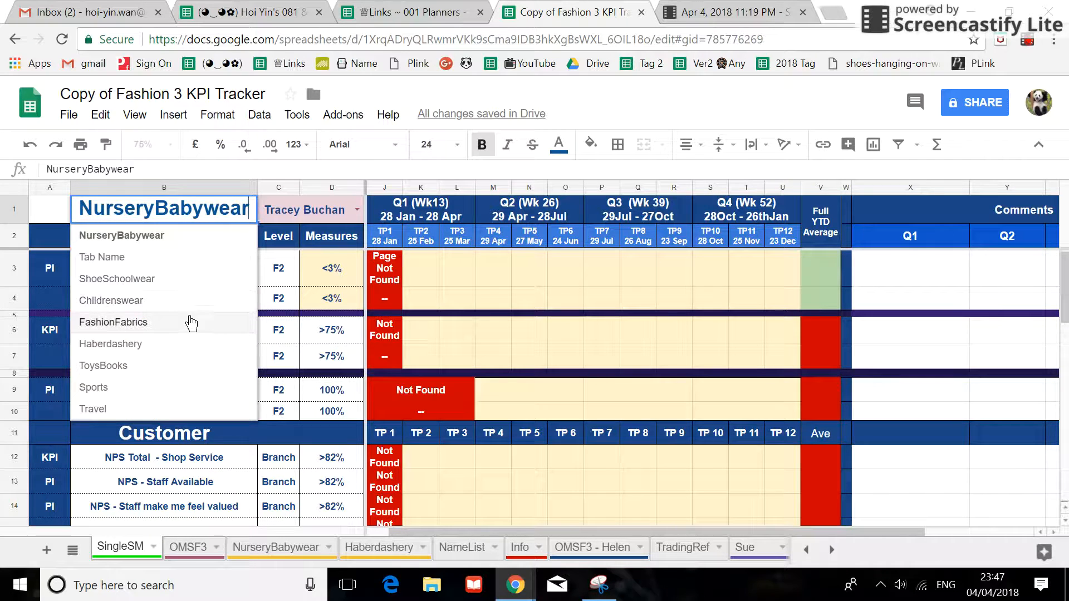
{"action": "left_click", "coordinate": [186, 320]}
{"action": "left_click", "coordinate": [238, 215]}
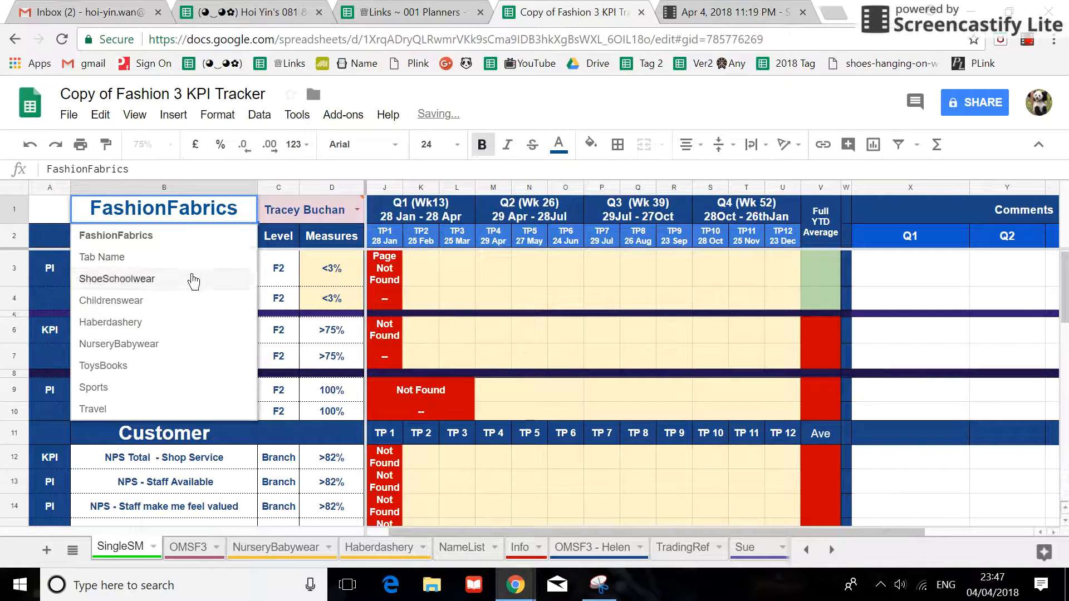
{"action": "left_click", "coordinate": [162, 344]}
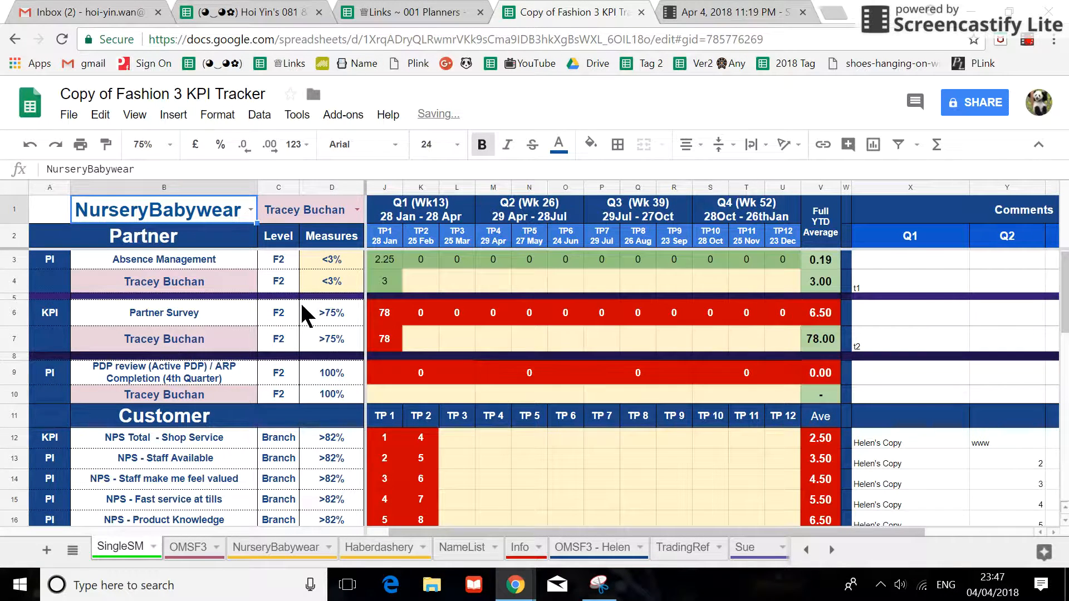
Look through the SingleSM sheet's Partner, Customer, Sales, Omni Growth and Profit rows for NurseryBabywear
{"action": "scroll", "coordinate": [293, 445], "scroll_direction": "down", "scroll_amount": 10}
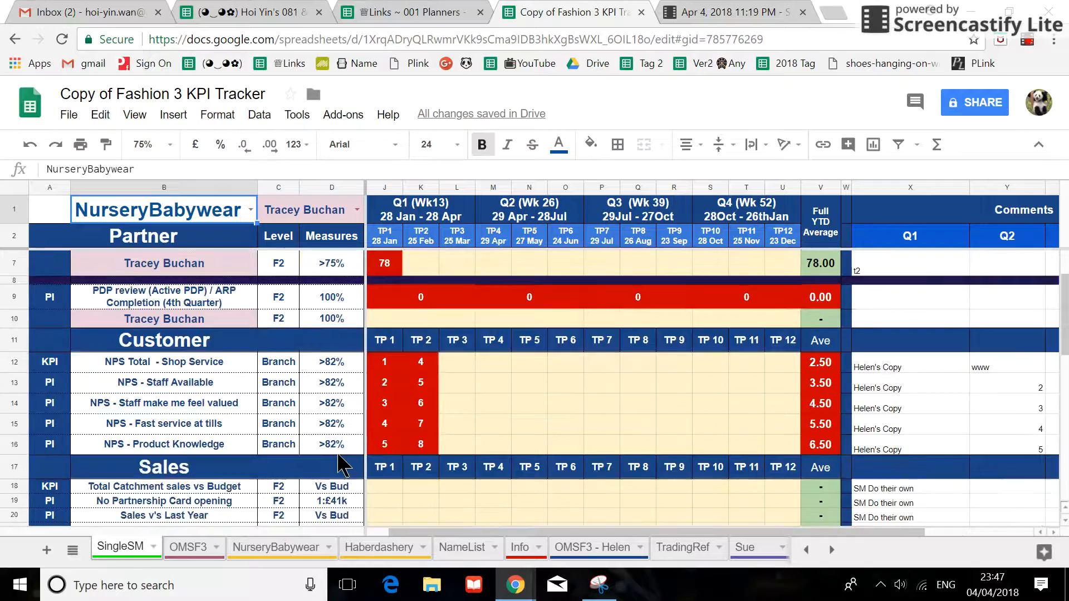
{"action": "scroll", "coordinate": [342, 463], "scroll_direction": "up", "scroll_amount": 10}
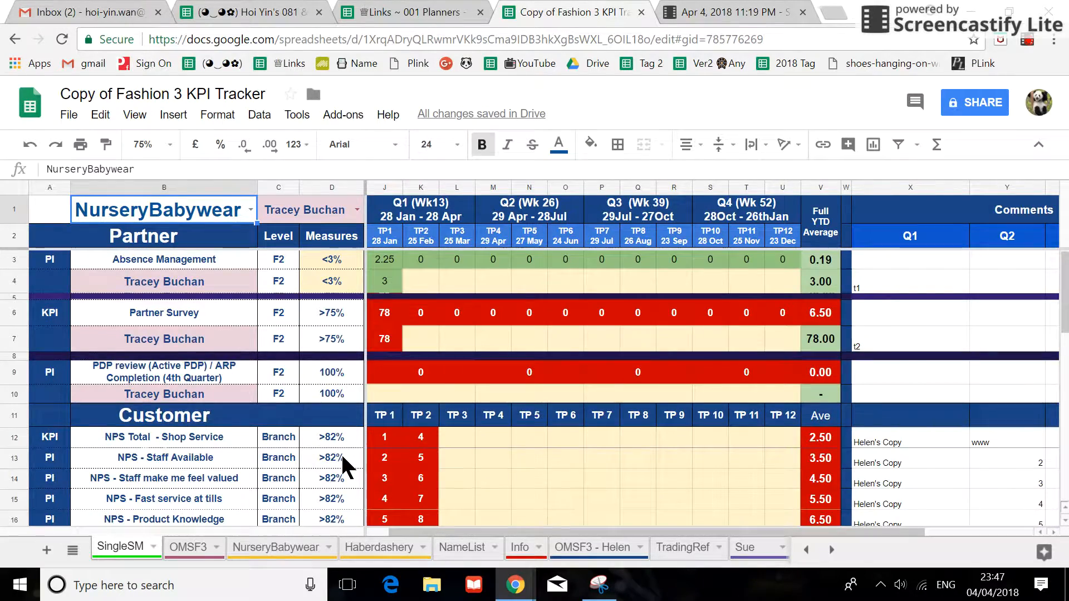
{"action": "scroll", "coordinate": [341, 453], "scroll_direction": "down", "scroll_amount": 2}
{"action": "scroll", "coordinate": [328, 504], "scroll_direction": "up", "scroll_amount": 1}
{"action": "scroll", "coordinate": [329, 504], "scroll_direction": "down", "scroll_amount": 2}
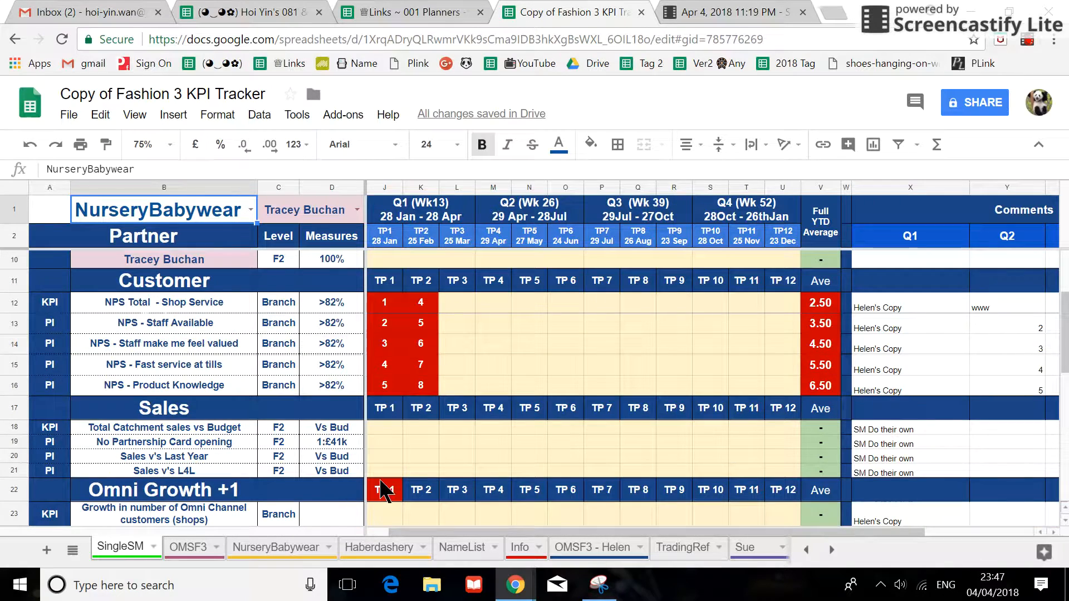
{"action": "scroll", "coordinate": [382, 490], "scroll_direction": "down", "scroll_amount": 1}
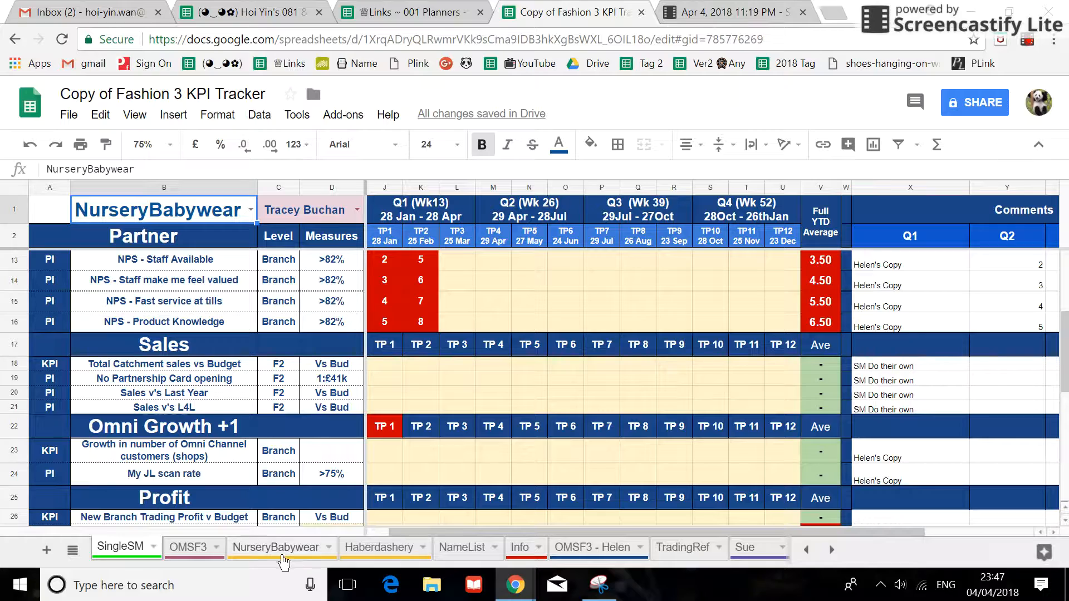
Look through the OMSF3 sheet down to the Operational PIs and examine the key icons in column E
{"action": "left_click", "coordinate": [186, 557]}
{"action": "scroll", "coordinate": [383, 488], "scroll_direction": "down", "scroll_amount": 3}
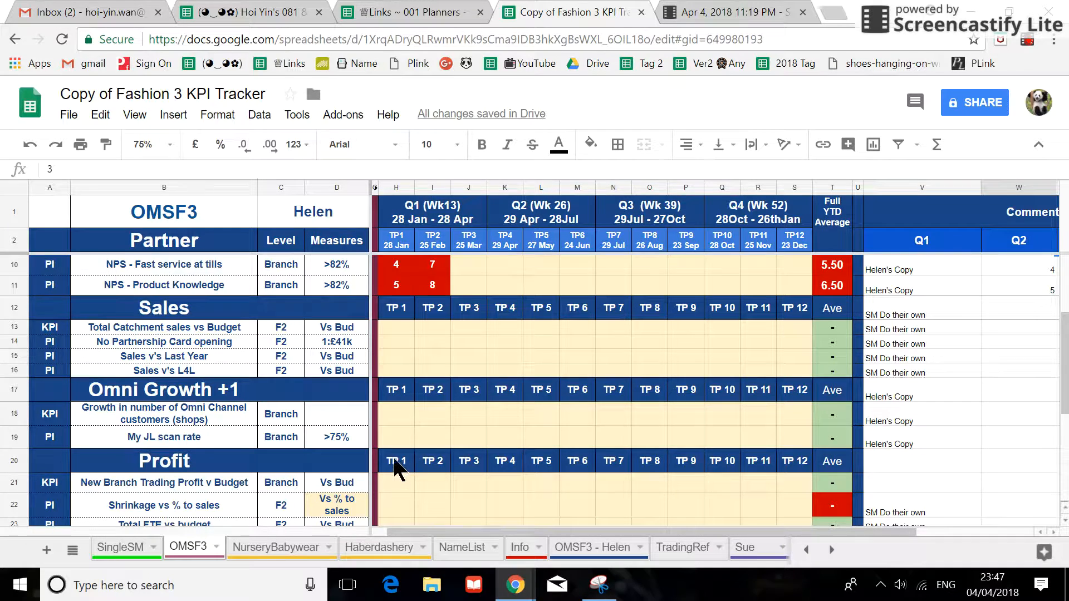
{"action": "scroll", "coordinate": [424, 501], "scroll_direction": "down", "scroll_amount": 3}
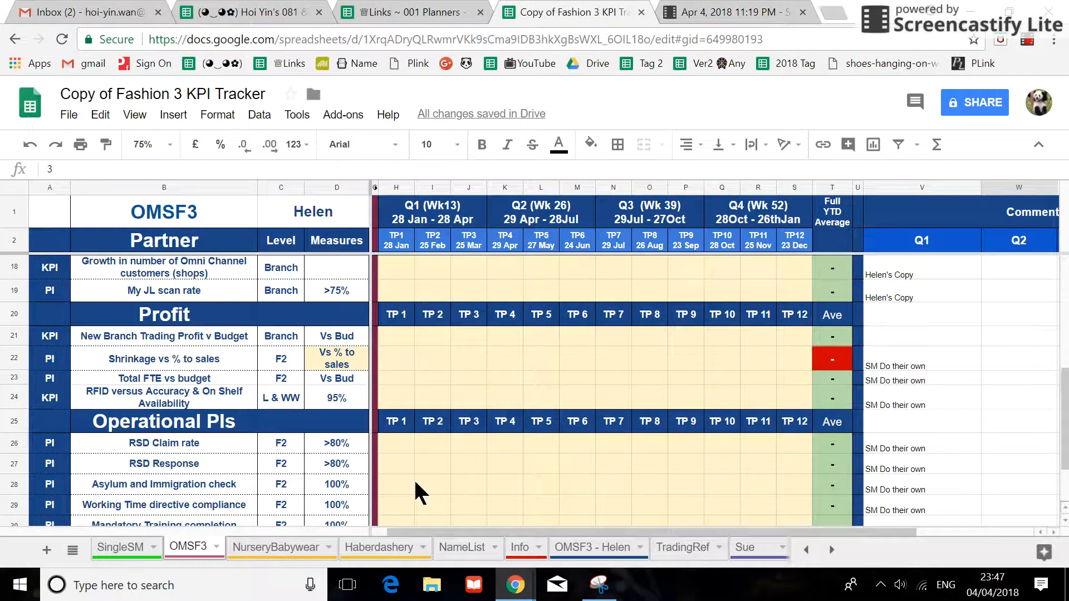
{"action": "scroll", "coordinate": [415, 482], "scroll_direction": "down", "scroll_amount": 2}
{"action": "scroll", "coordinate": [422, 489], "scroll_direction": "up", "scroll_amount": 3}
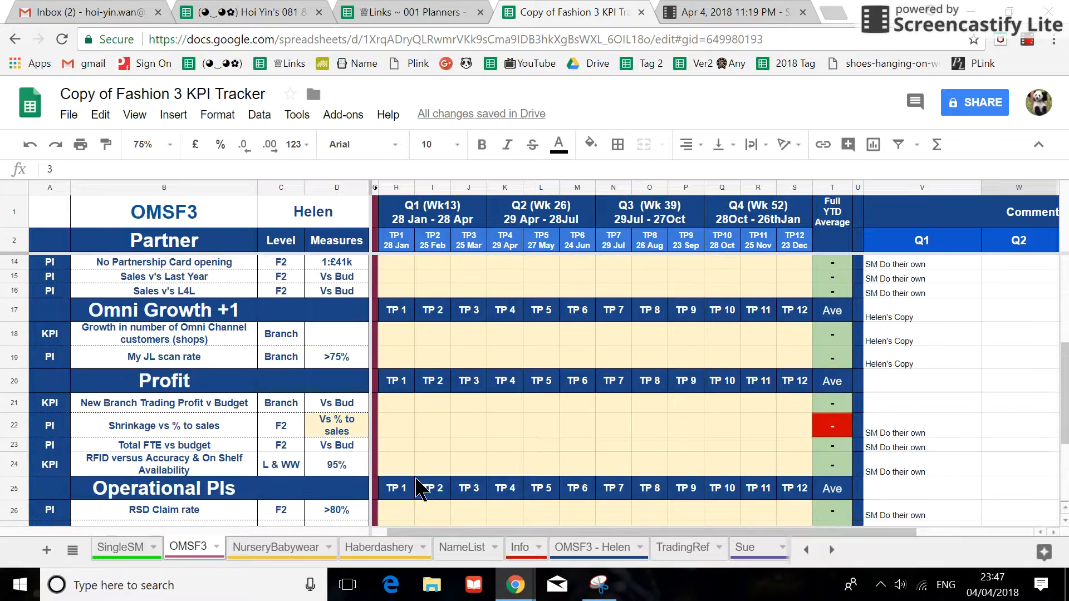
{"action": "scroll", "coordinate": [421, 488], "scroll_direction": "up", "scroll_amount": 4}
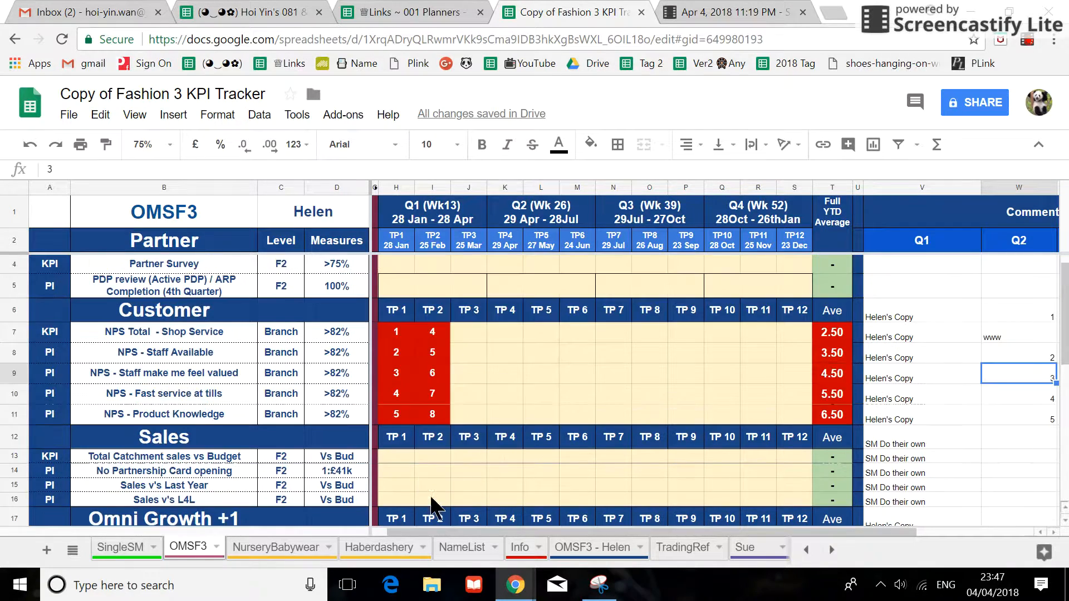
{"action": "left_click_drag", "start_coordinate": [464, 530], "coordinate": [426, 530]}
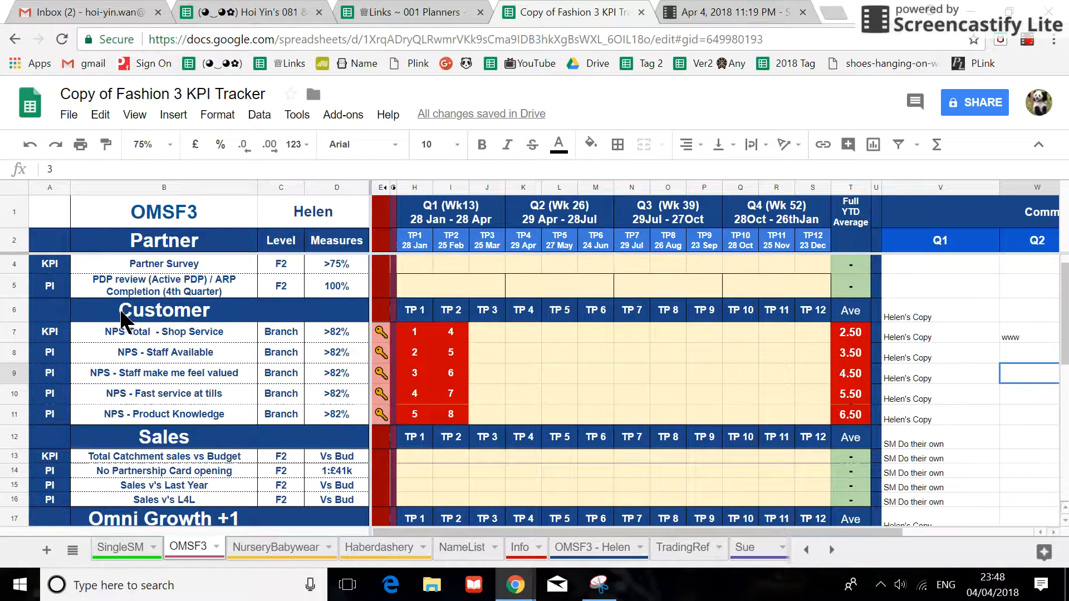
{"action": "scroll", "coordinate": [130, 348], "scroll_direction": "down", "scroll_amount": 5}
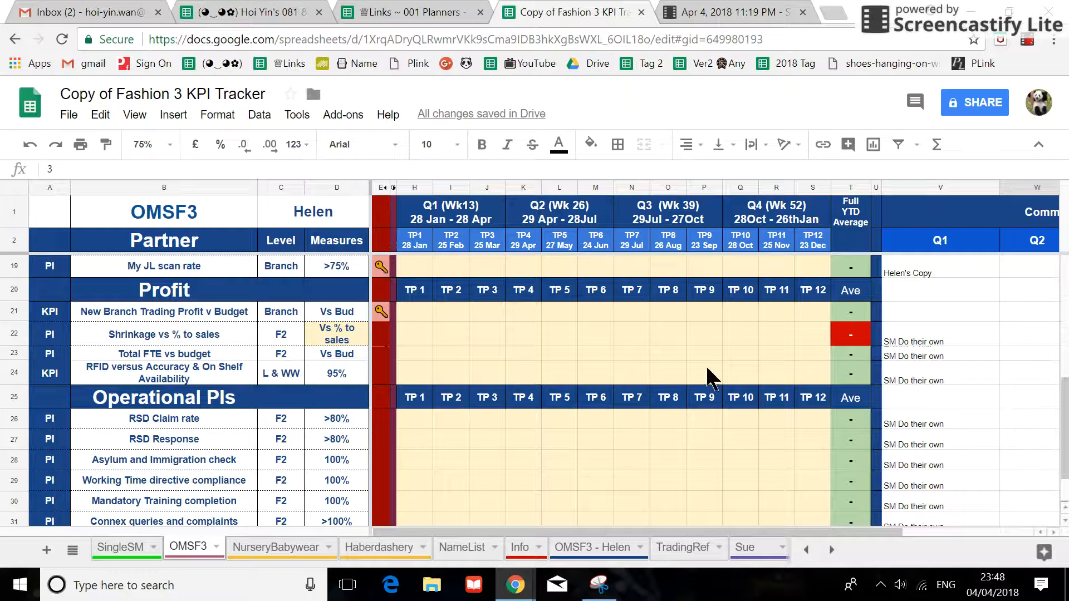
{"action": "scroll", "coordinate": [736, 403], "scroll_direction": "up", "scroll_amount": 5}
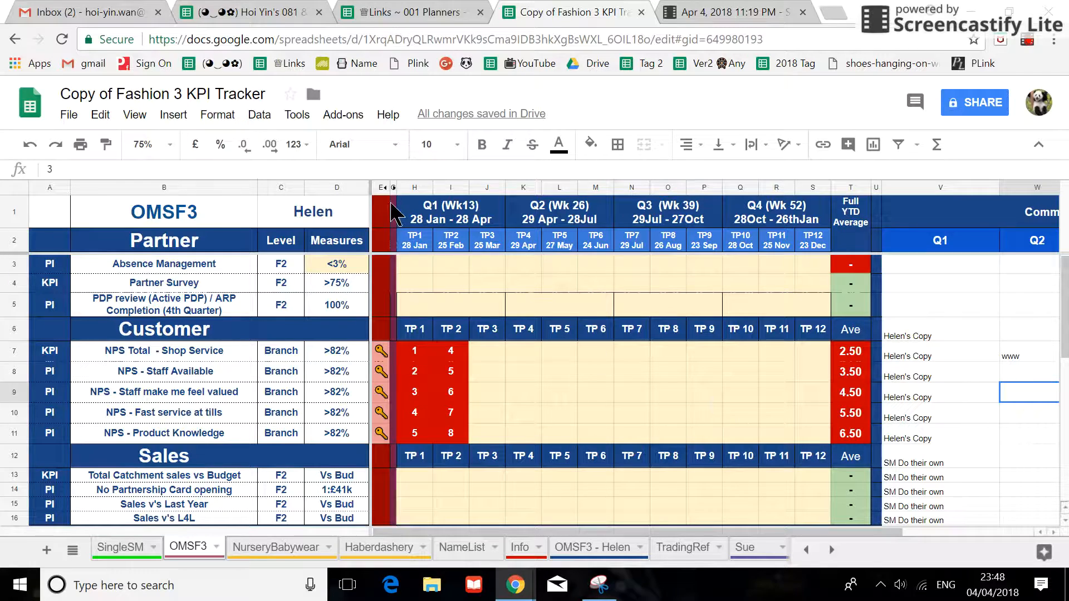
Freeze the OMSF3 sheet's columns up to column E and check that the key icons stay beside the rows
{"action": "left_click", "coordinate": [382, 187]}
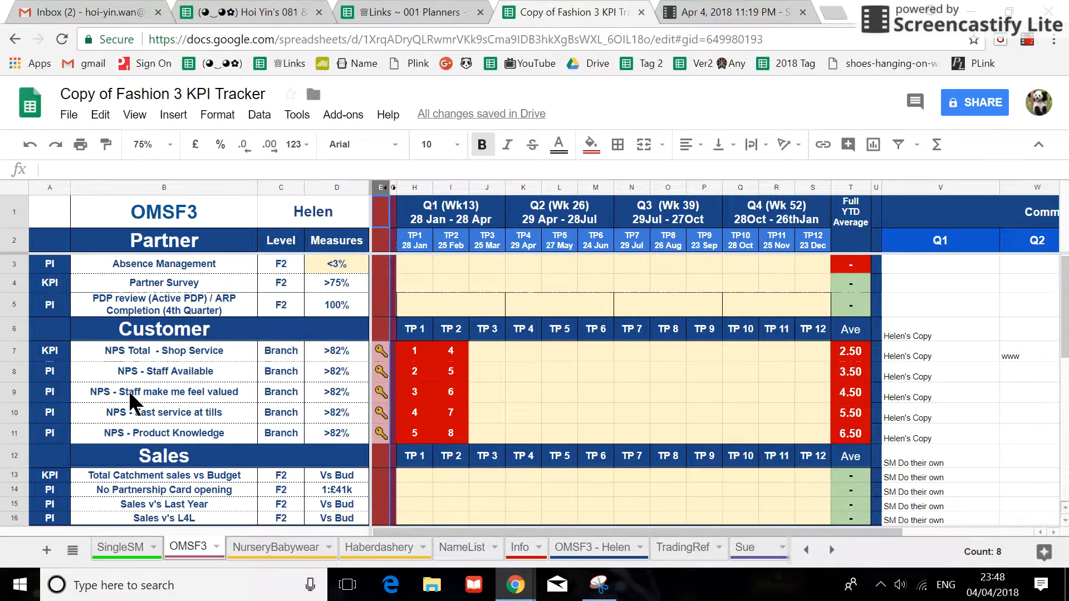
{"action": "left_click", "coordinate": [135, 115]}
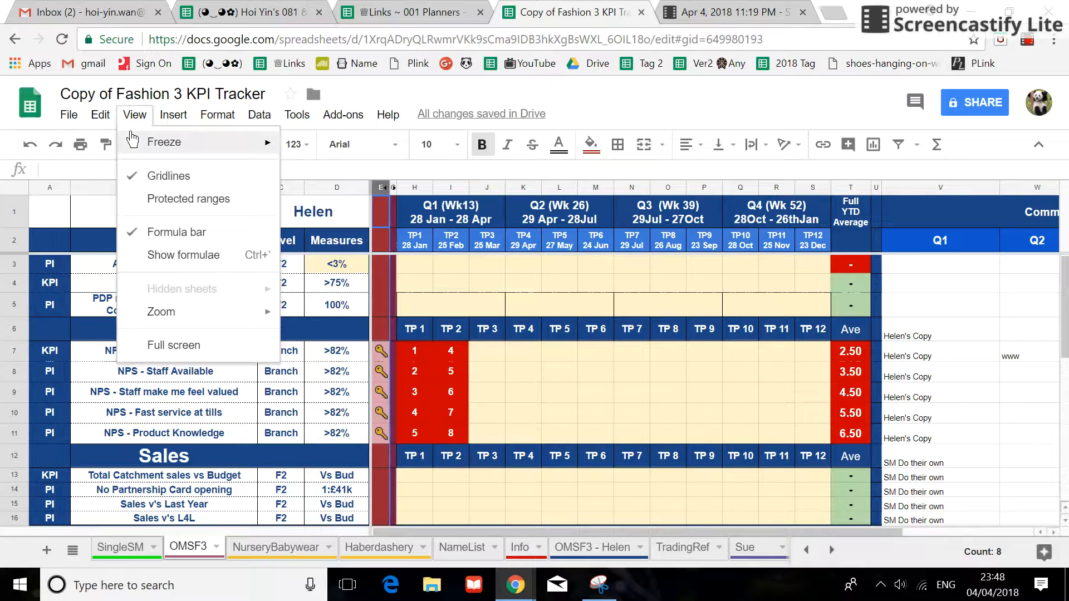
{"action": "mouse_move", "coordinate": [167, 143]}
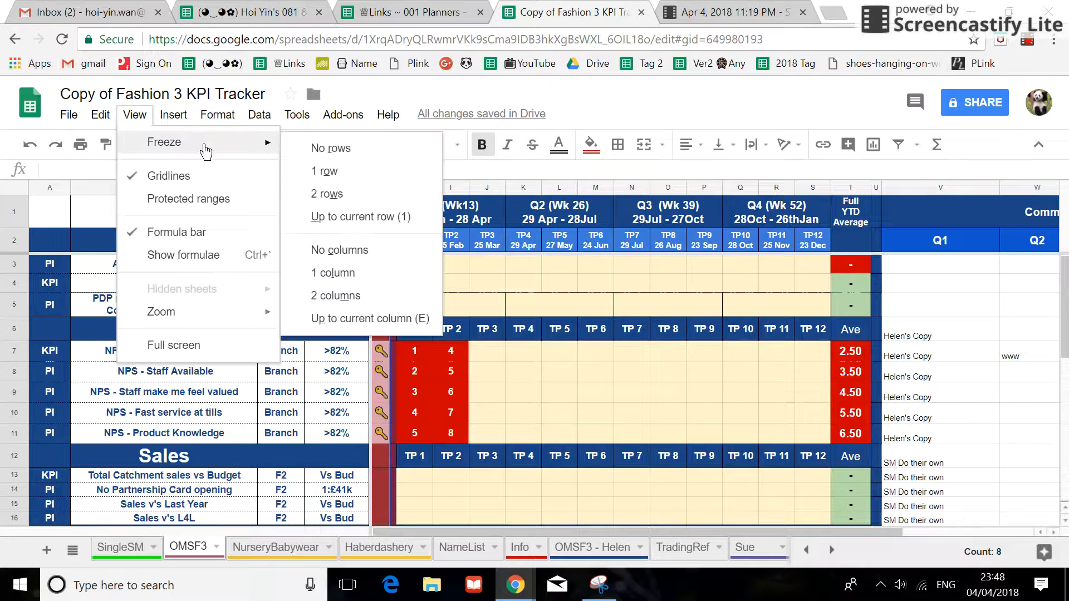
{"action": "left_click", "coordinate": [358, 318]}
{"action": "scroll", "coordinate": [474, 515], "scroll_direction": "down", "scroll_amount": 3}
{"action": "left_click_drag", "start_coordinate": [467, 530], "coordinate": [390, 524]}
{"action": "scroll", "coordinate": [371, 426], "scroll_direction": "down", "scroll_amount": 1}
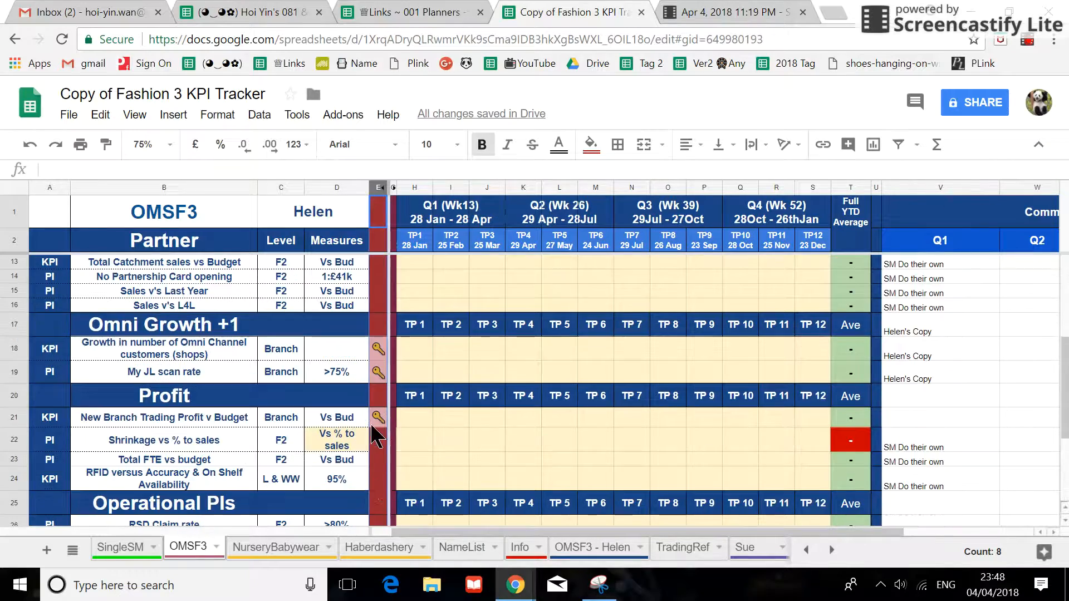
{"action": "scroll", "coordinate": [372, 427], "scroll_direction": "up", "scroll_amount": 5}
Freeze the NurseryBabywear sheet's columns up to column E, which holds the lock icons
{"action": "left_click", "coordinate": [270, 545]}
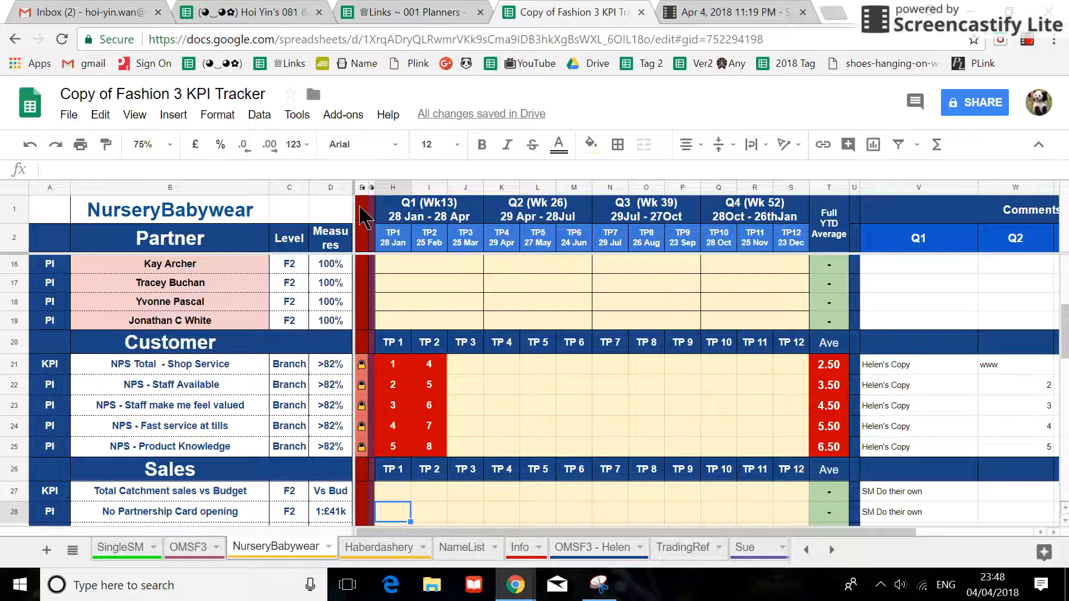
{"action": "left_click", "coordinate": [361, 188]}
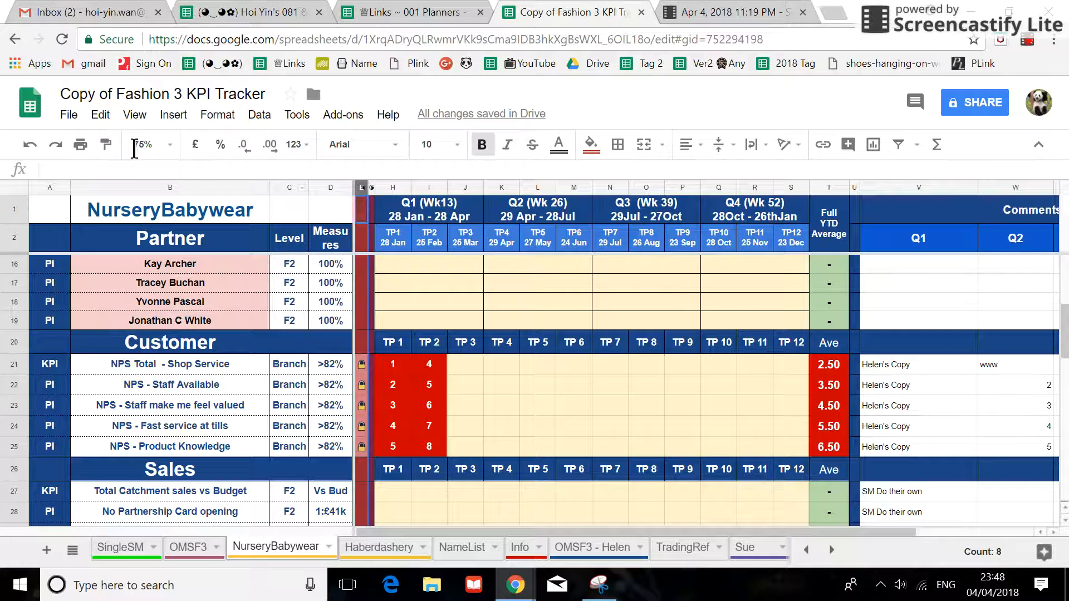
{"action": "left_click", "coordinate": [135, 119]}
{"action": "mouse_move", "coordinate": [144, 142]}
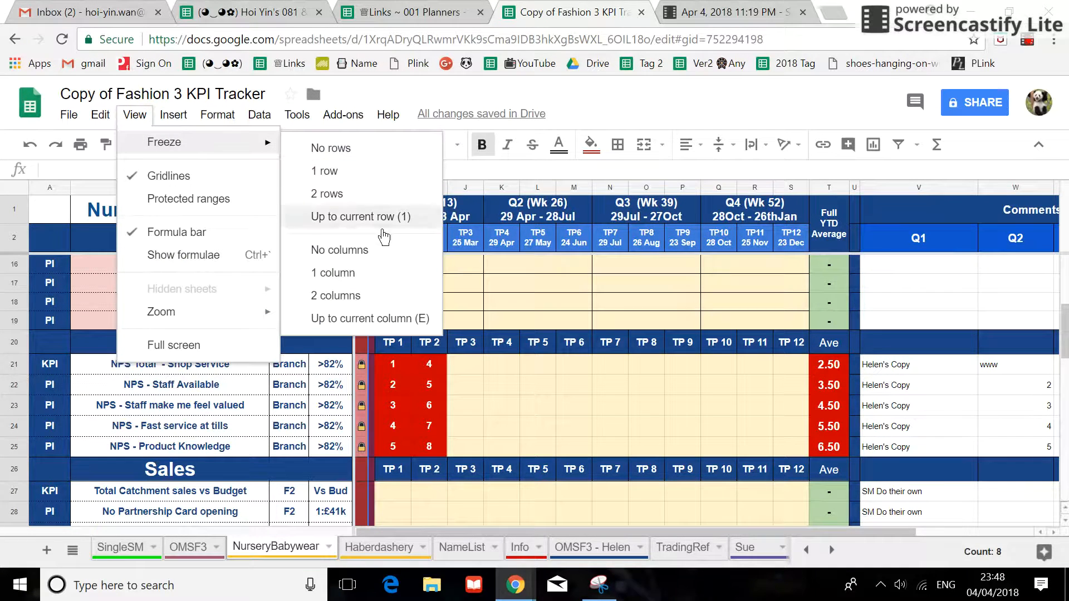
{"action": "left_click", "coordinate": [369, 319]}
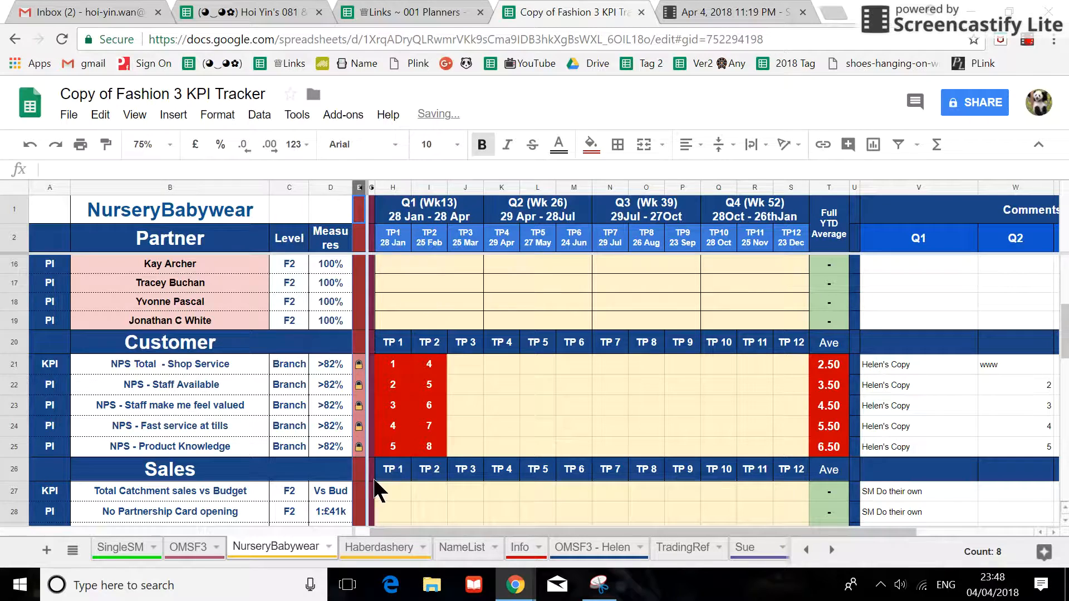
Freeze the Haberdashery sheet's columns up to column E, which holds the lock icons
{"action": "left_click", "coordinate": [371, 547]}
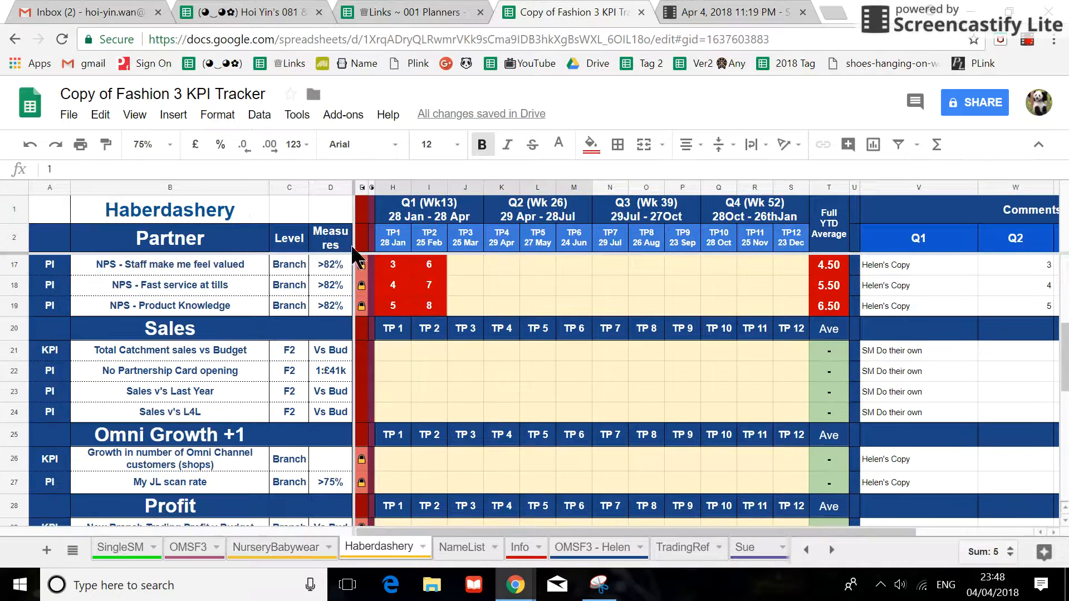
{"action": "left_click", "coordinate": [131, 118]}
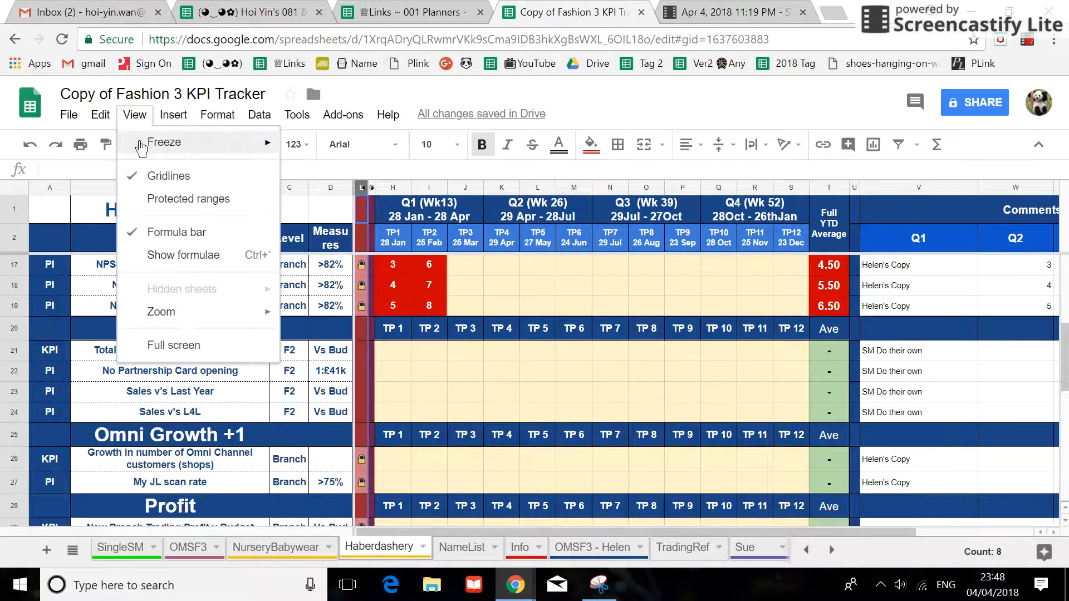
{"action": "mouse_move", "coordinate": [167, 143]}
{"action": "left_click", "coordinate": [358, 318]}
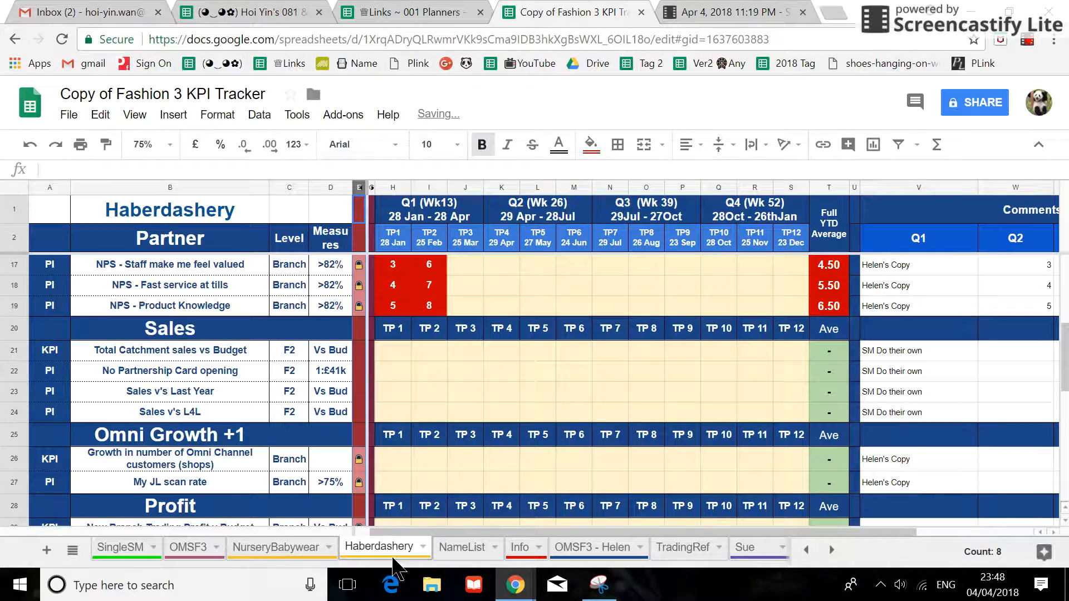
Check the OMSF3 sheet's key icons, and select the lock icon column beside the Q1 figures on the SingleSM sheet
{"action": "left_click", "coordinate": [196, 548]}
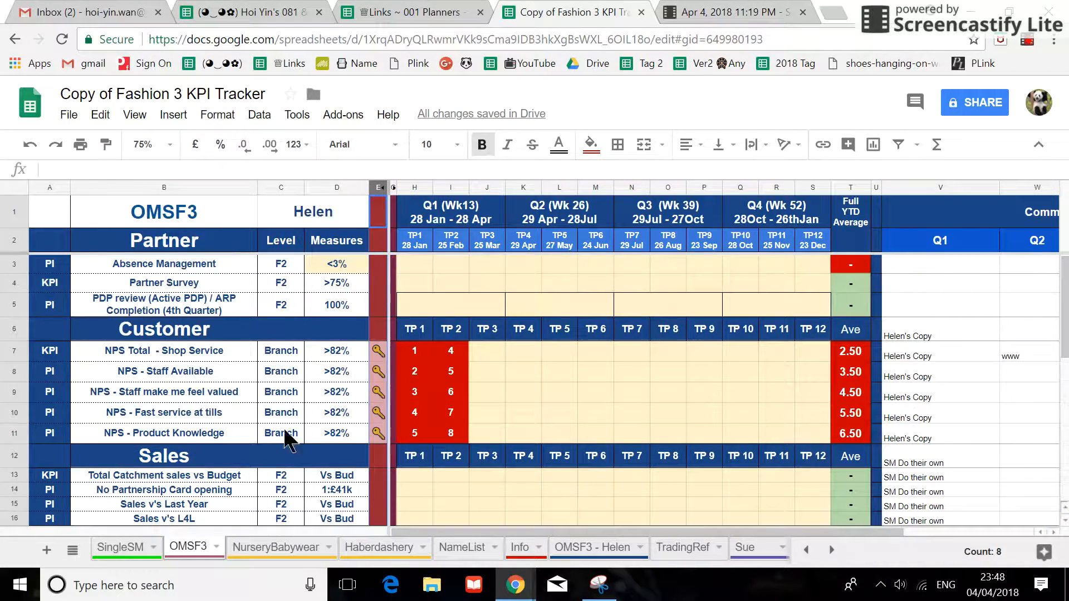
{"action": "left_click", "coordinate": [127, 554]}
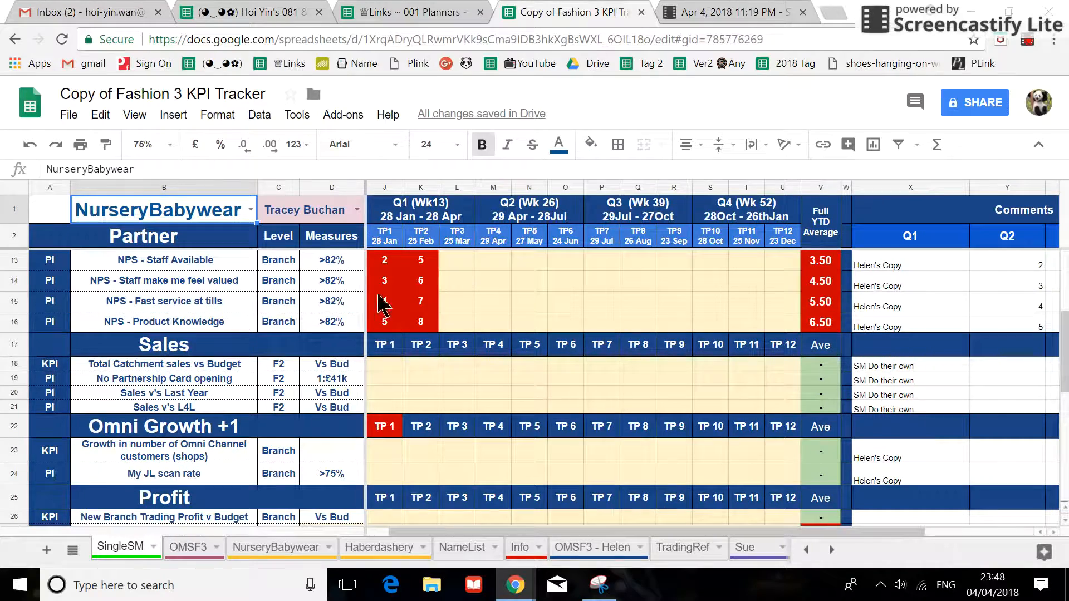
{"action": "left_click_drag", "start_coordinate": [459, 532], "coordinate": [418, 530]}
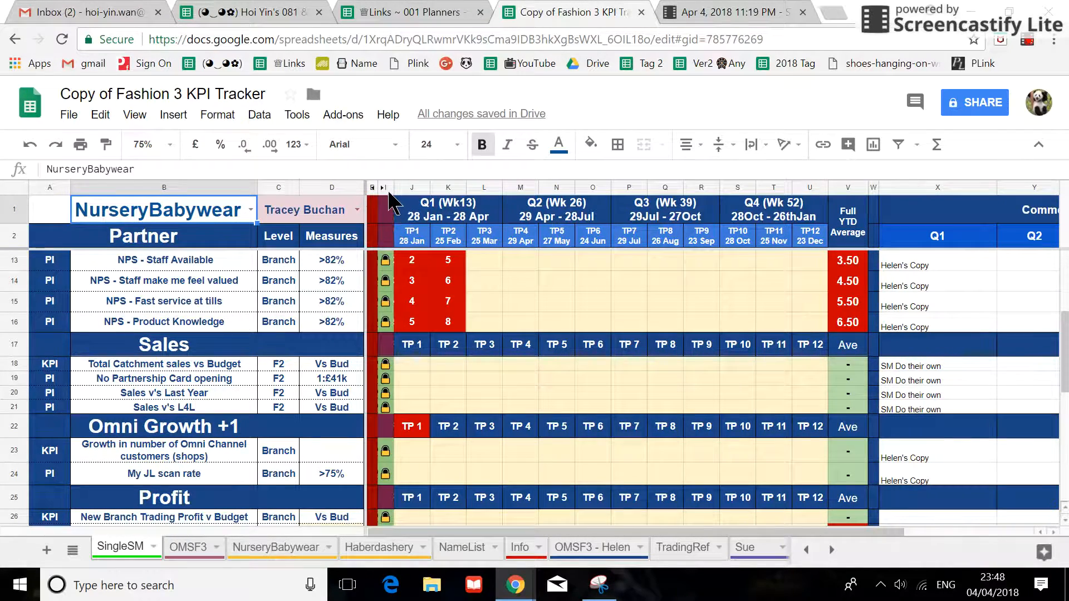
{"action": "left_click", "coordinate": [386, 188]}
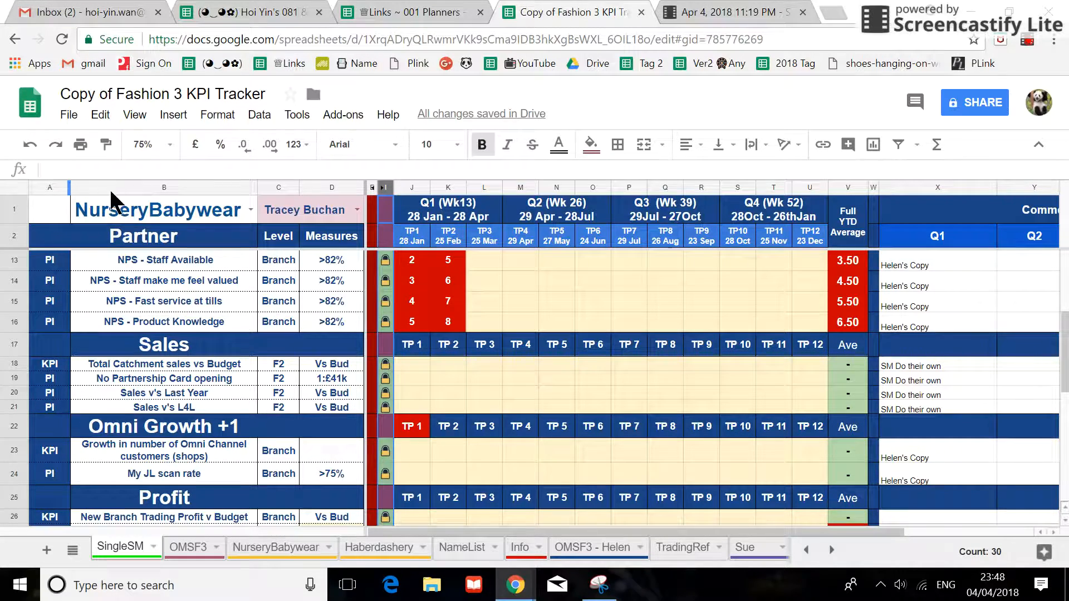
{"action": "left_click", "coordinate": [1028, 41]}
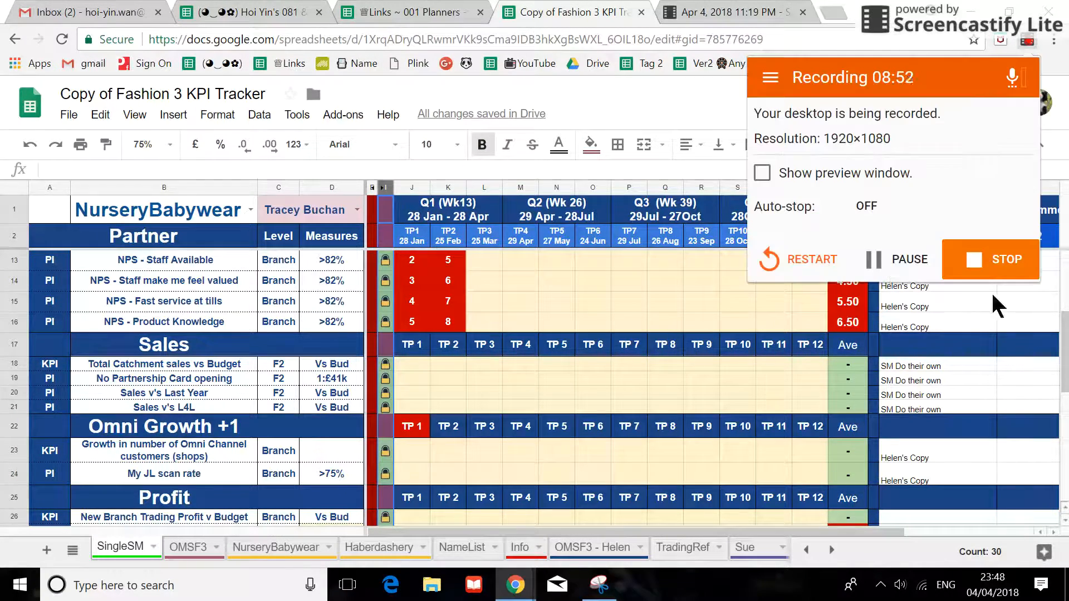